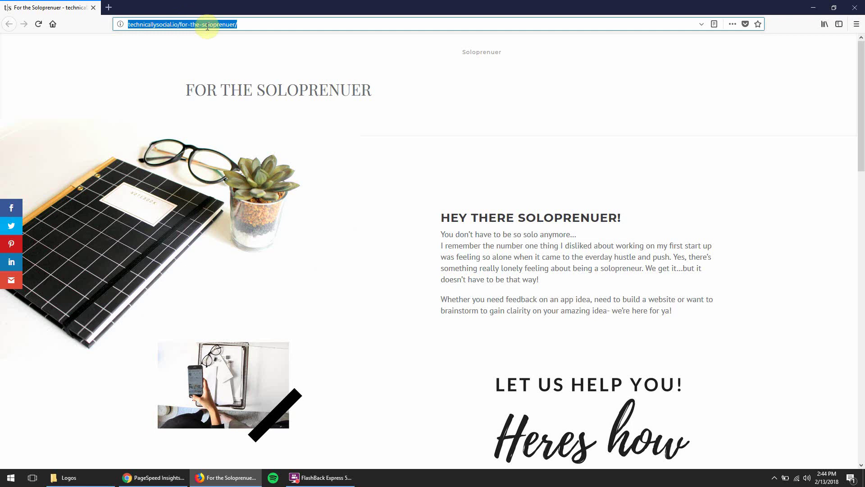
Step: Reload technicallysocial.io/for-the-soloprenuer/ to watch how fast the page loads
{"action": "left_click", "coordinate": [261, 24]}
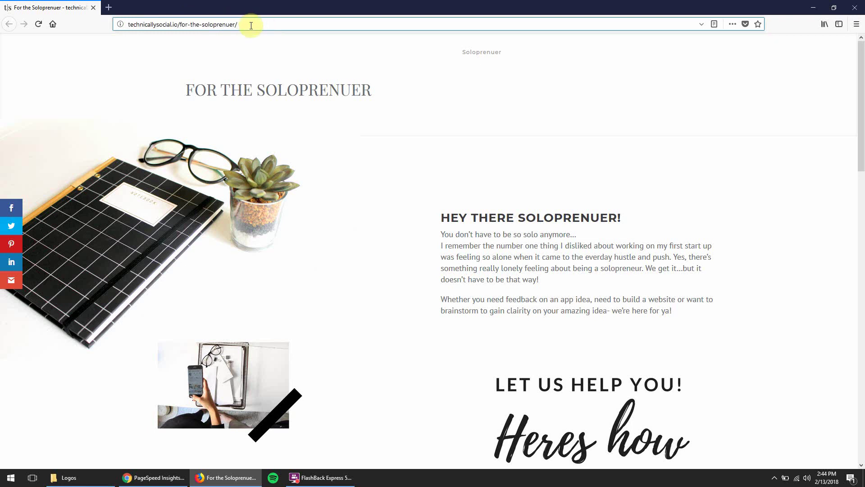
{"action": "key", "text": "Return"}
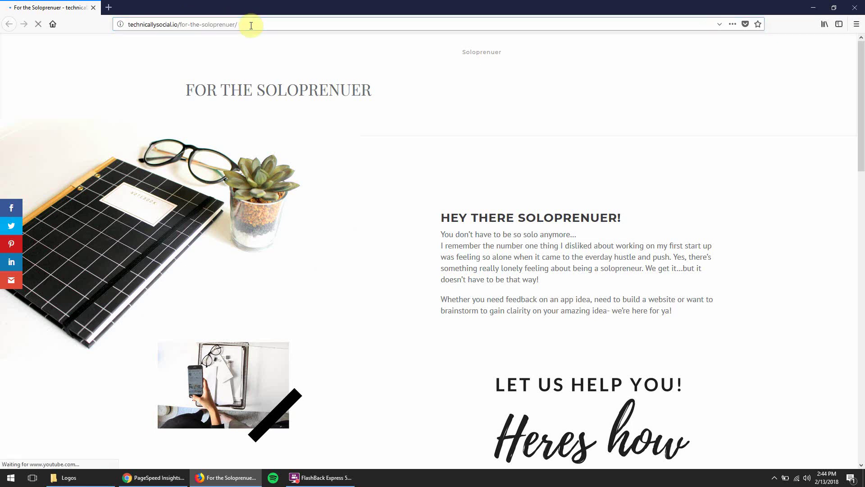
{"action": "left_click", "coordinate": [250, 26]}
{"action": "key", "text": "Return"}
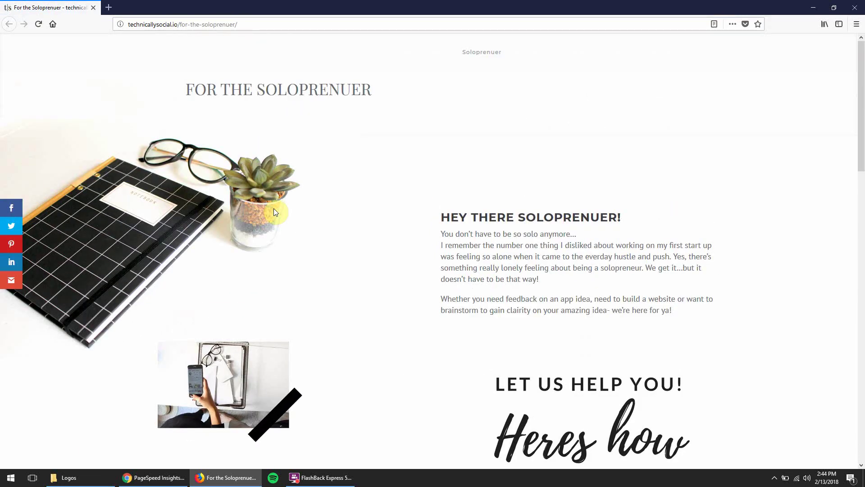
Step: Clear the last hour of browsing history and dismiss the page's sign-up popup
{"action": "key", "text": "ctrl+shift+Delete"}
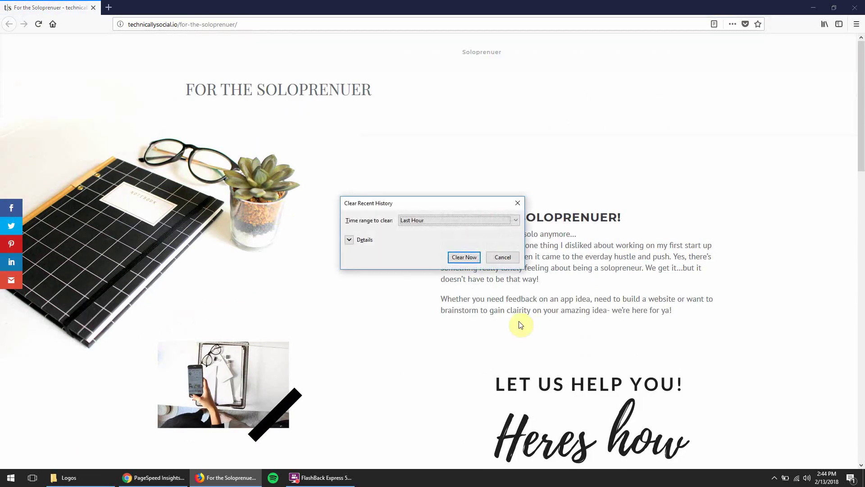
{"action": "left_click", "coordinate": [469, 261]}
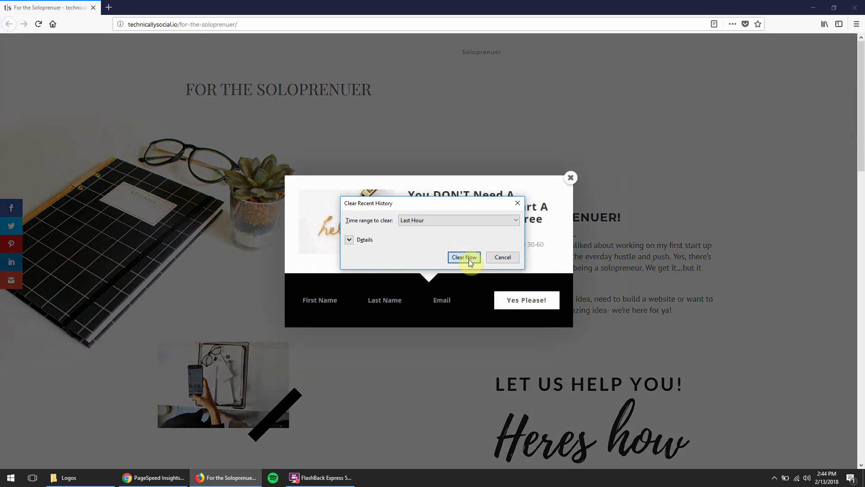
{"action": "left_click", "coordinate": [470, 260]}
{"action": "left_click", "coordinate": [569, 178]}
Step: Load the For the Soloprenuer page again, check how its content loads down the page, and dismiss the sign-up popup
{"action": "left_click", "coordinate": [245, 25]}
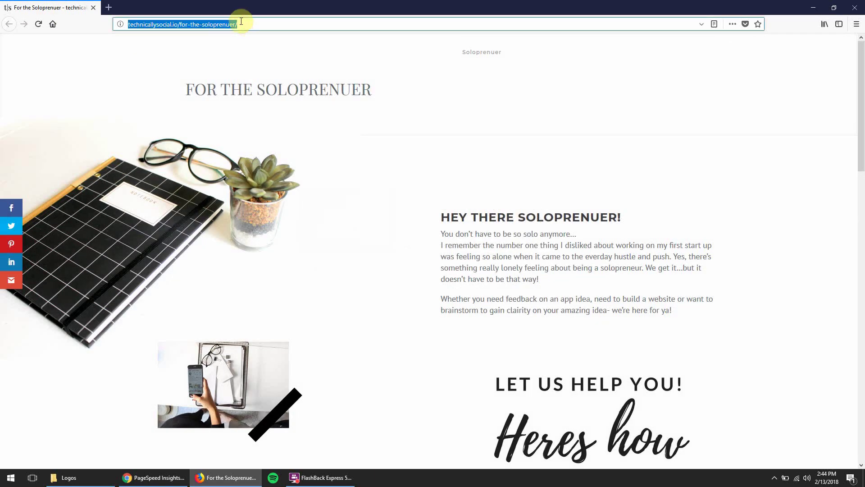
{"action": "key", "text": "Return"}
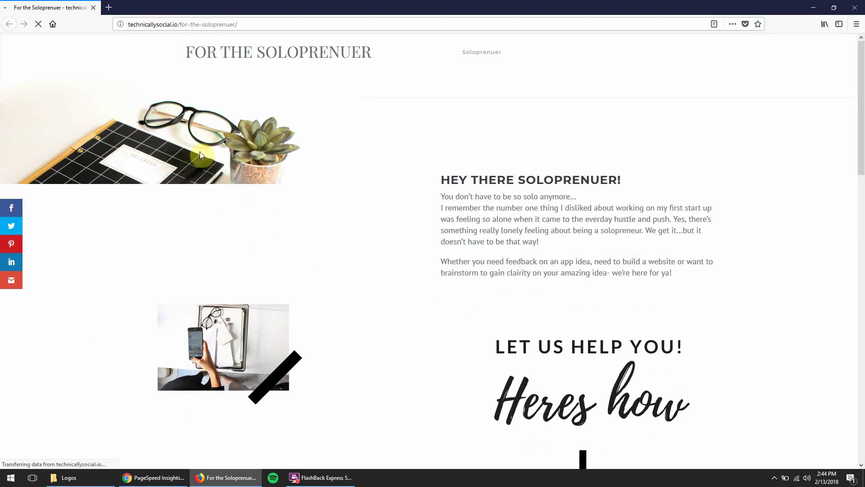
{"action": "scroll", "coordinate": [185, 259], "scroll_direction": "down", "scroll_amount": 15}
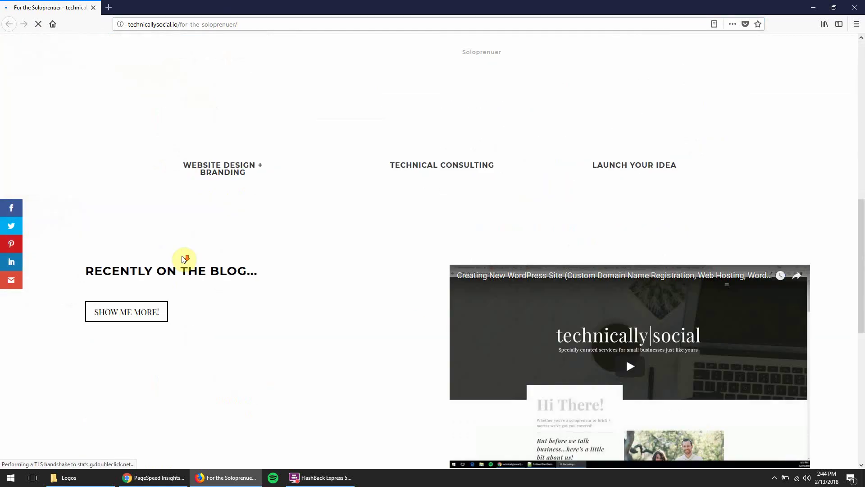
{"action": "scroll", "coordinate": [185, 259], "scroll_direction": "up", "scroll_amount": 15}
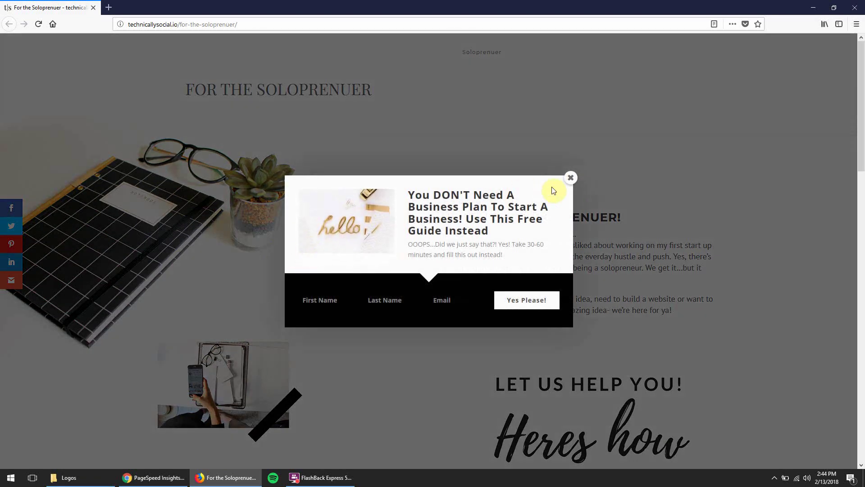
{"action": "left_click", "coordinate": [571, 178]}
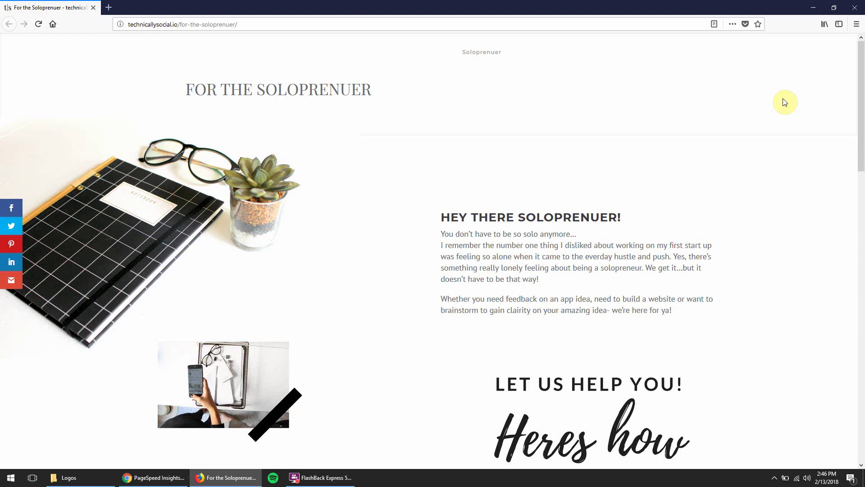
{"action": "left_click", "coordinate": [814, 7]}
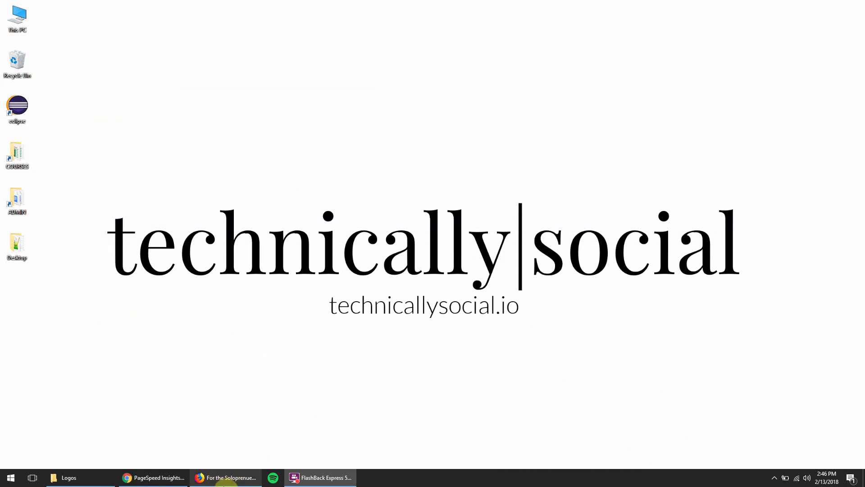
{"action": "mouse_move", "coordinate": [210, 480]}
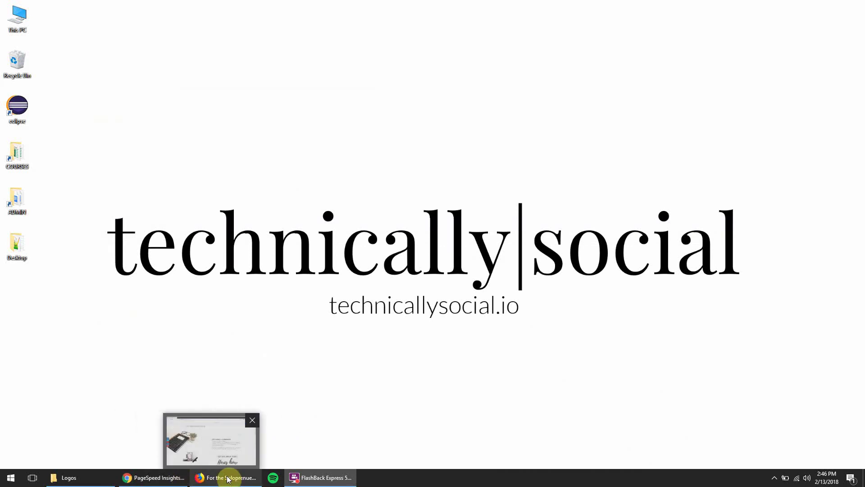
{"action": "left_click", "coordinate": [225, 476]}
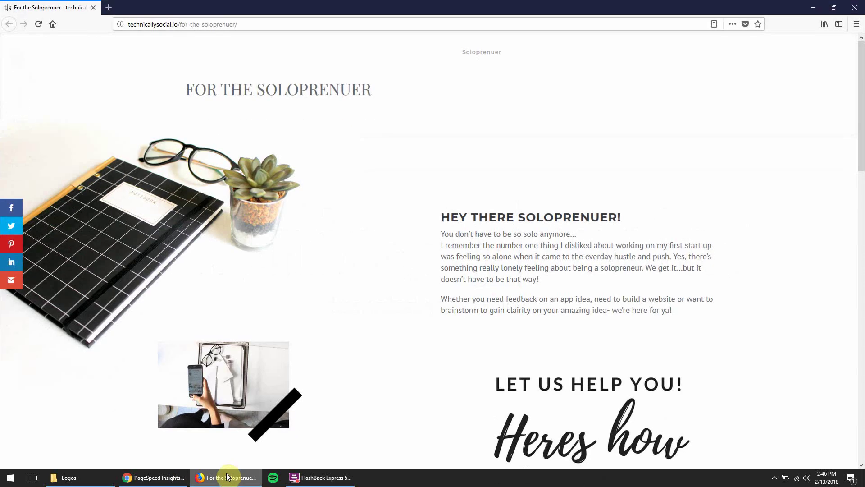
Step: Copy the web address of the For the Soloprenuer page
{"action": "left_click", "coordinate": [219, 24]}
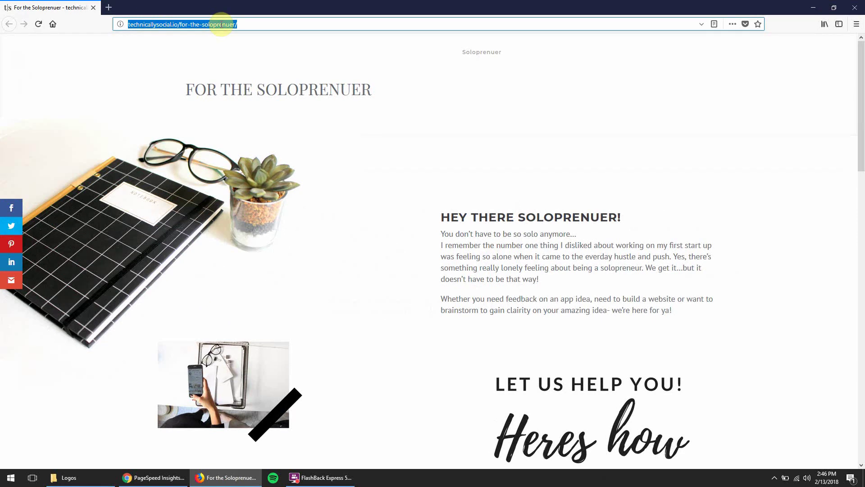
{"action": "right_click", "coordinate": [222, 24]}
{"action": "left_click", "coordinate": [247, 55]}
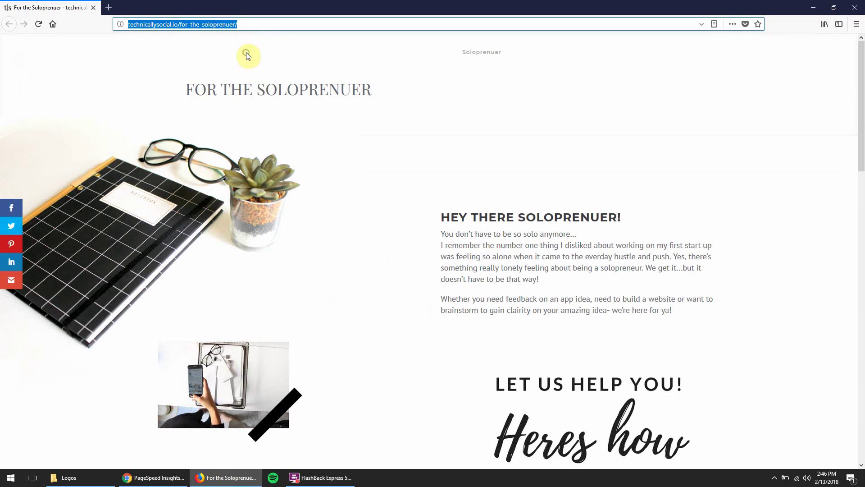
{"action": "left_click", "coordinate": [811, 6]}
{"action": "left_click", "coordinate": [156, 478]}
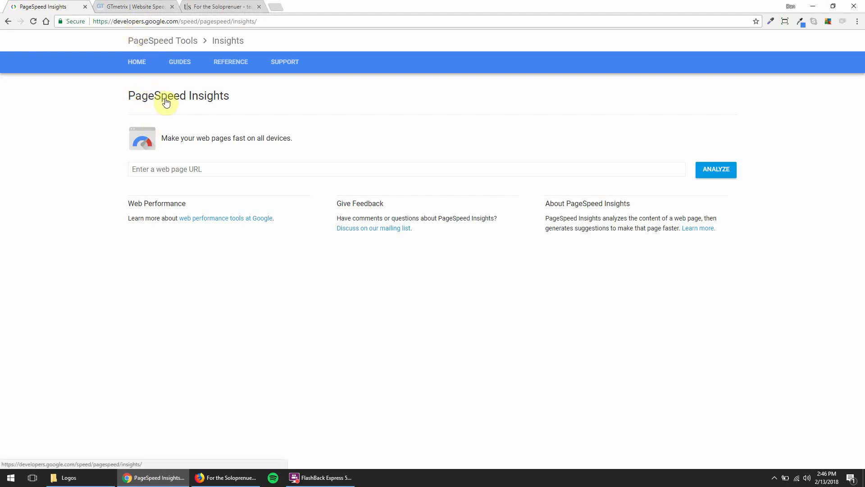
{"action": "left_click", "coordinate": [209, 170]}
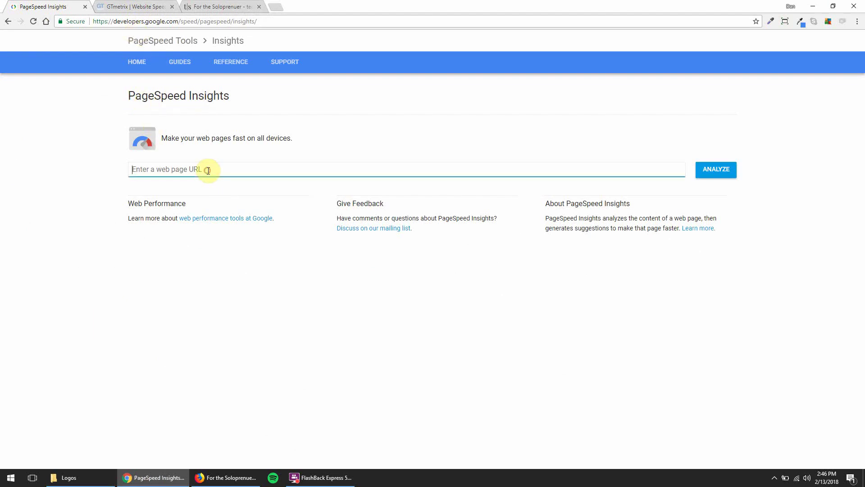
{"action": "key", "text": "ctrl+v"}
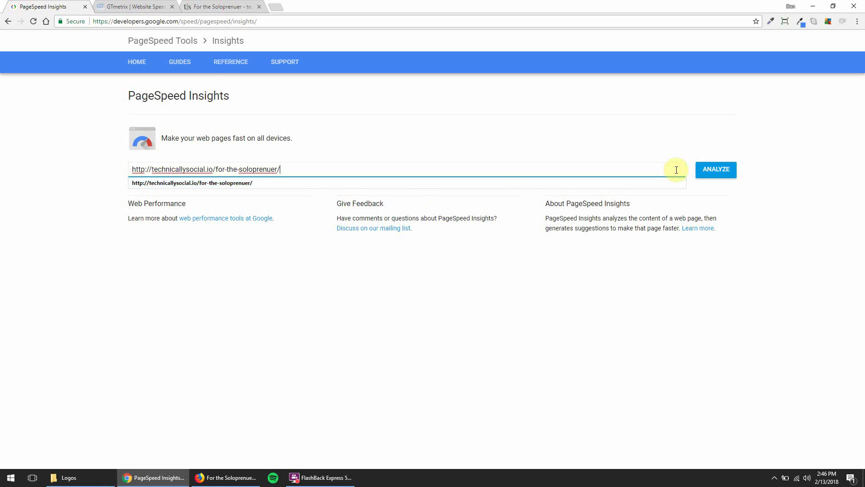
{"action": "left_click", "coordinate": [716, 170]}
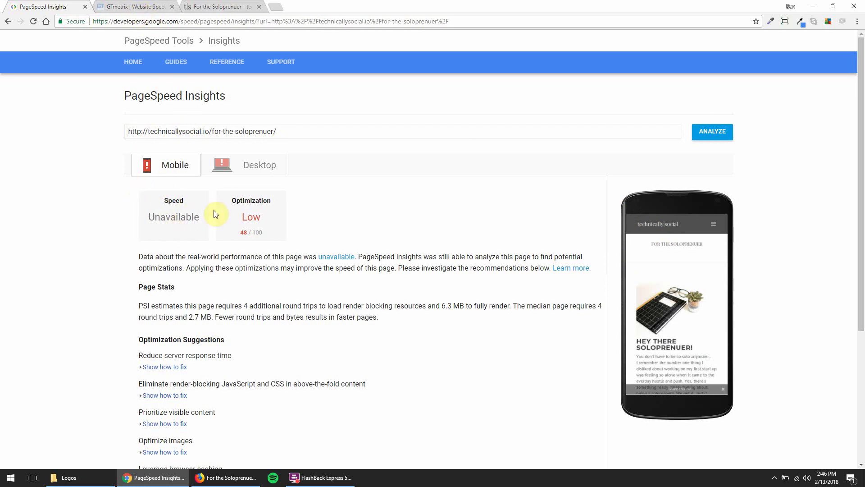
Step: Examine the page's mobile optimization score and rating in the PageSpeed Insights results
{"action": "left_click_drag", "start_coordinate": [246, 228], "coordinate": [258, 233]}
{"action": "left_click", "coordinate": [252, 234]}
{"action": "left_click", "coordinate": [258, 234]}
{"action": "double_click", "coordinate": [249, 218]}
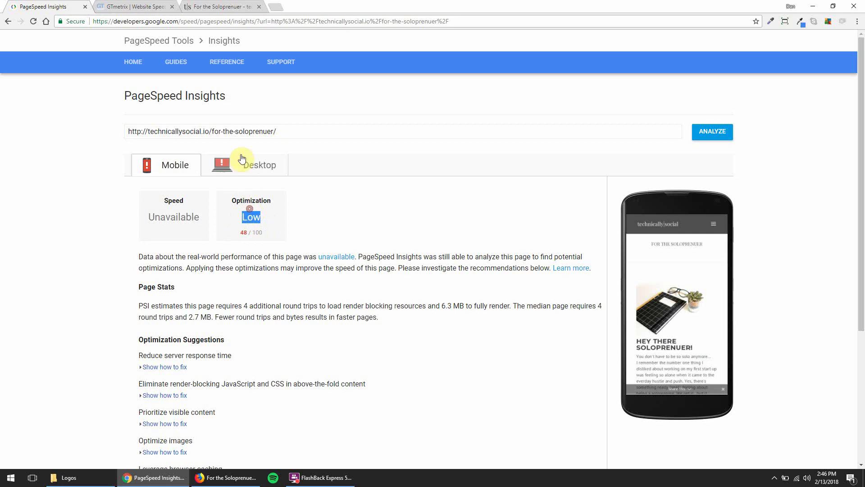
{"action": "left_click", "coordinate": [133, 6]}
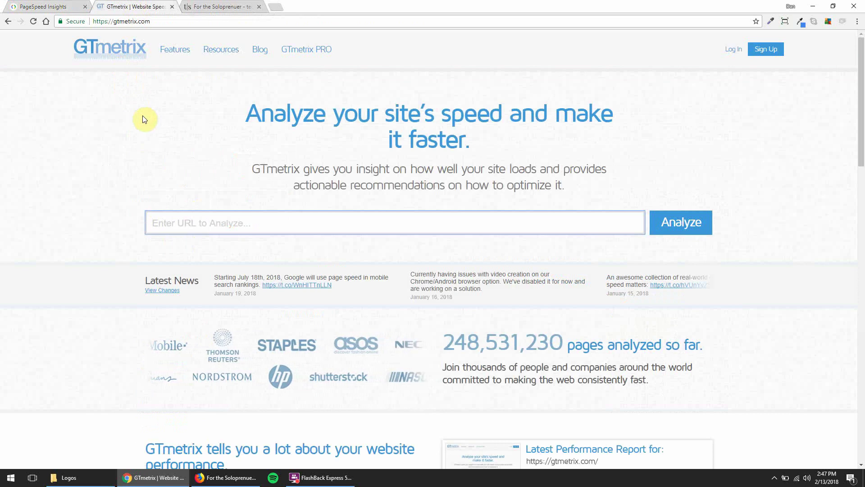
{"action": "key", "text": "ctrl+v"}
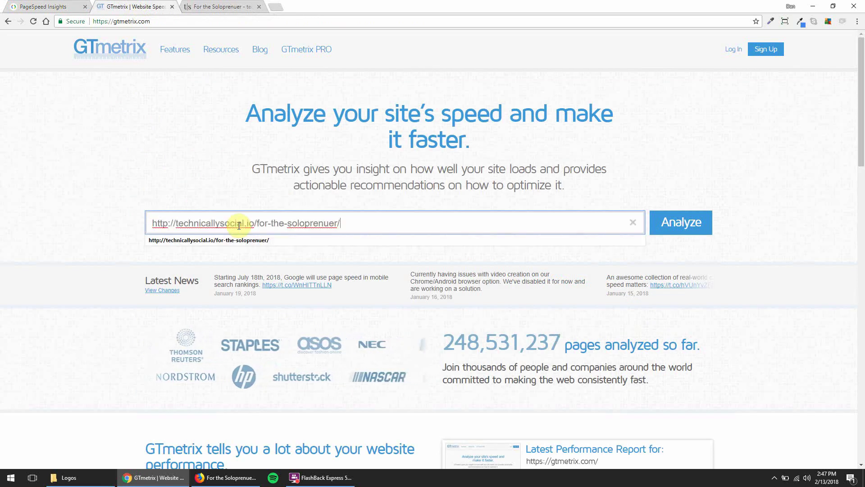
{"action": "left_click", "coordinate": [679, 232]}
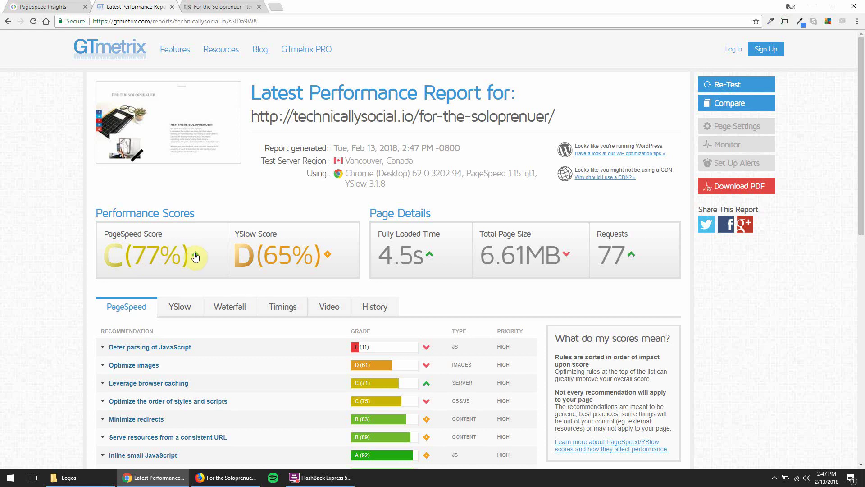
Step: Compare the report's PageSpeed score with the average and check the Optimize images recommendation
{"action": "mouse_move", "coordinate": [195, 257]}
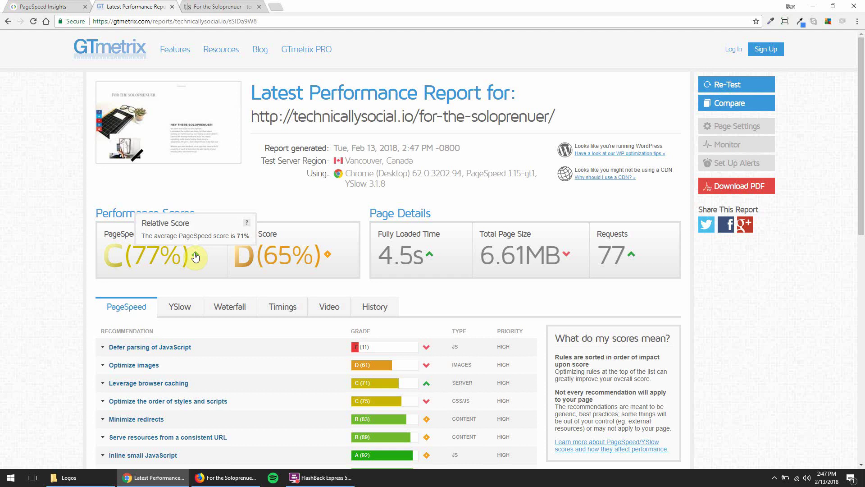
{"action": "scroll", "coordinate": [171, 327], "scroll_direction": "down", "scroll_amount": 1}
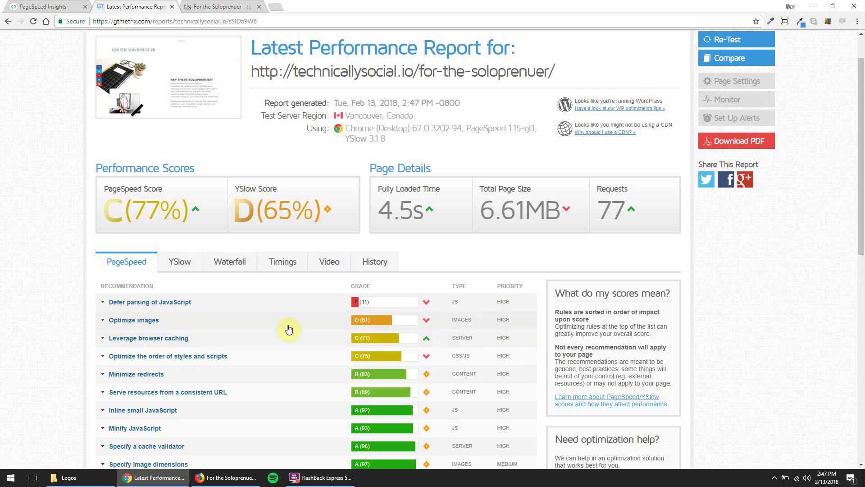
{"action": "left_click", "coordinate": [103, 321]}
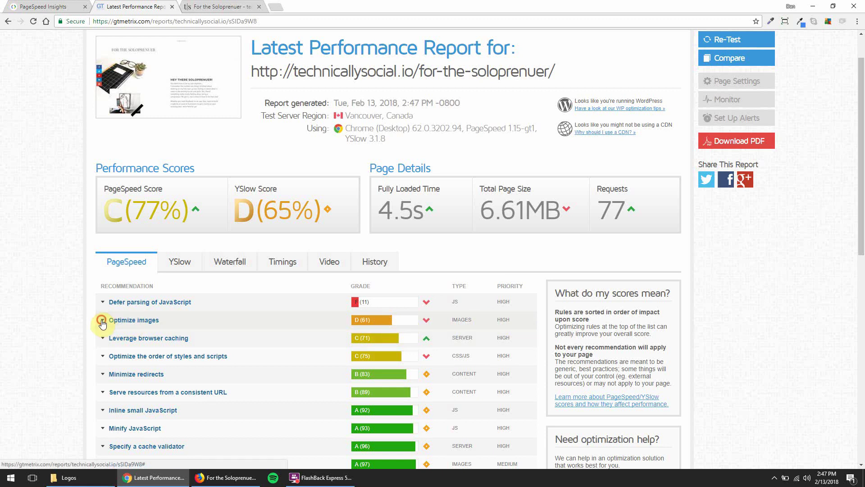
{"action": "left_click", "coordinate": [103, 321]}
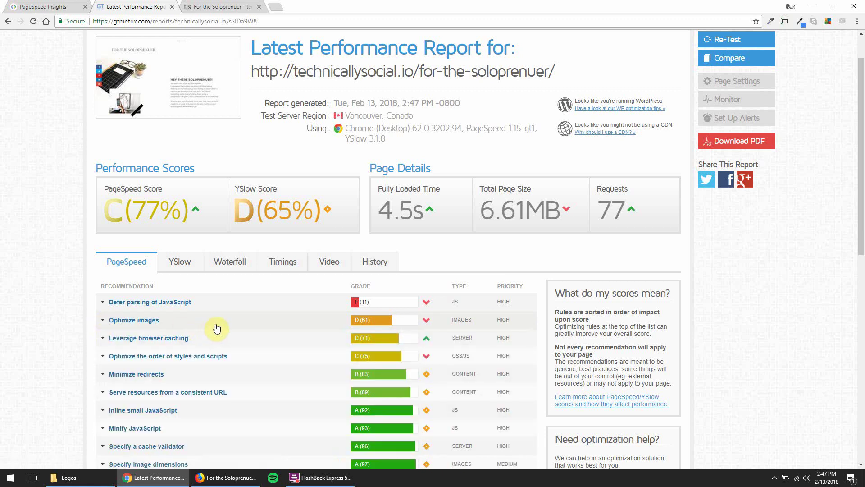
Step: Examine the report's total page size and compare it with the average page size
{"action": "mouse_move", "coordinate": [567, 209]}
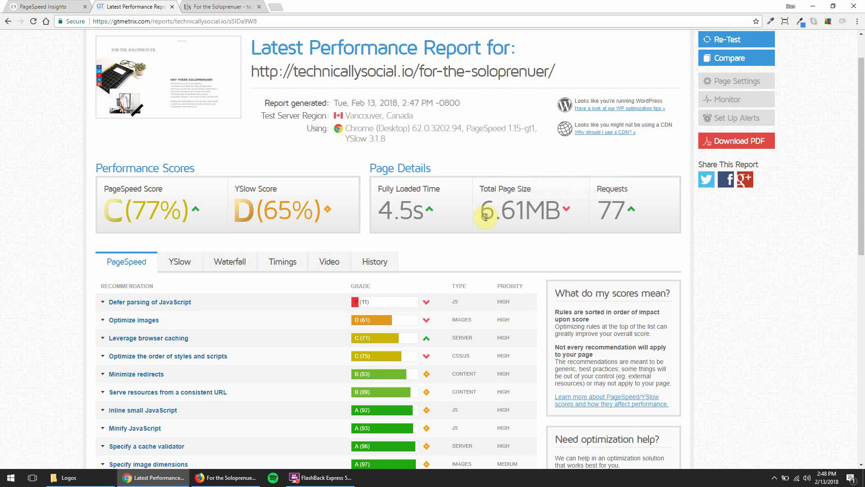
{"action": "left_click_drag", "start_coordinate": [481, 214], "coordinate": [545, 213]}
{"action": "left_click", "coordinate": [546, 213]}
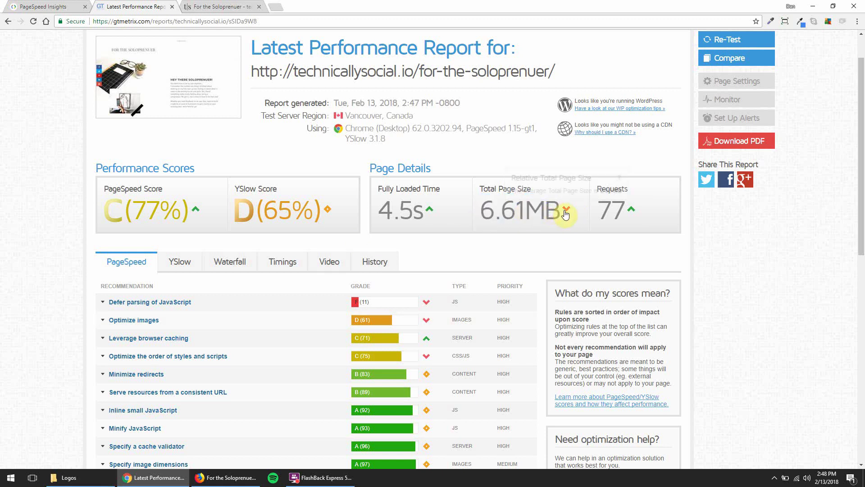
{"action": "mouse_move", "coordinate": [568, 214]}
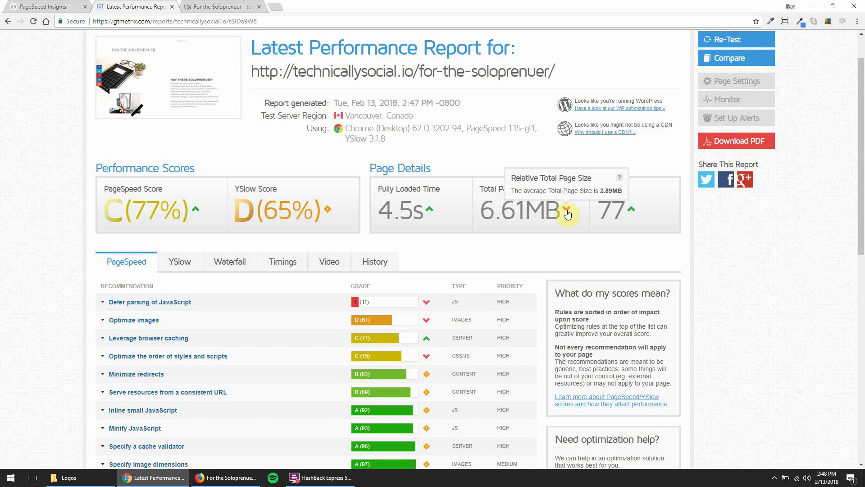
{"action": "mouse_move", "coordinate": [478, 209]}
{"action": "left_mouse_down"}
{"action": "mouse_move", "coordinate": [527, 213]}
{"action": "mouse_move", "coordinate": [478, 212]}
{"action": "left_mouse_up"}
{"action": "left_click", "coordinate": [534, 212]}
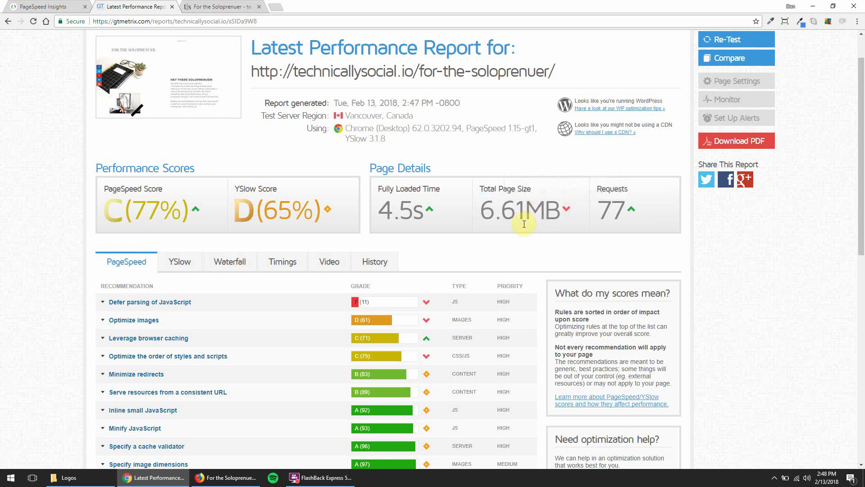
{"action": "left_click_drag", "start_coordinate": [559, 206], "coordinate": [494, 217]}
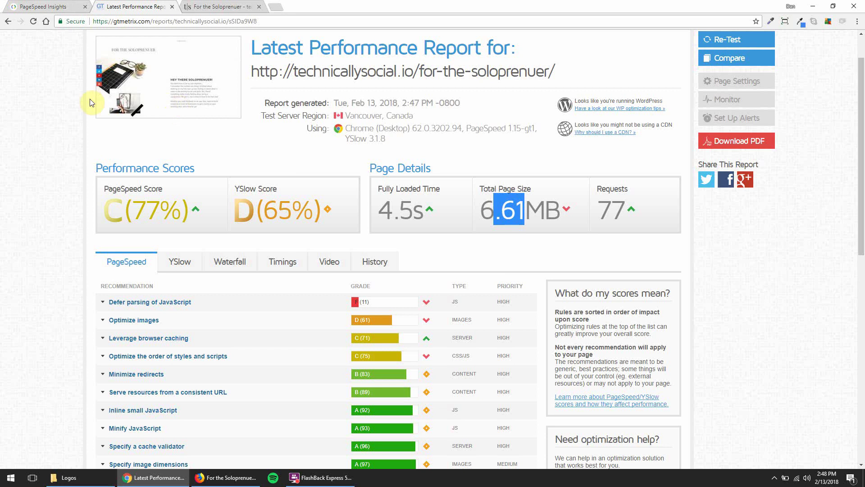
Step: Return to the PageSpeed Insights results and review the desktop optimization score and suggestions
{"action": "left_click", "coordinate": [54, 6]}
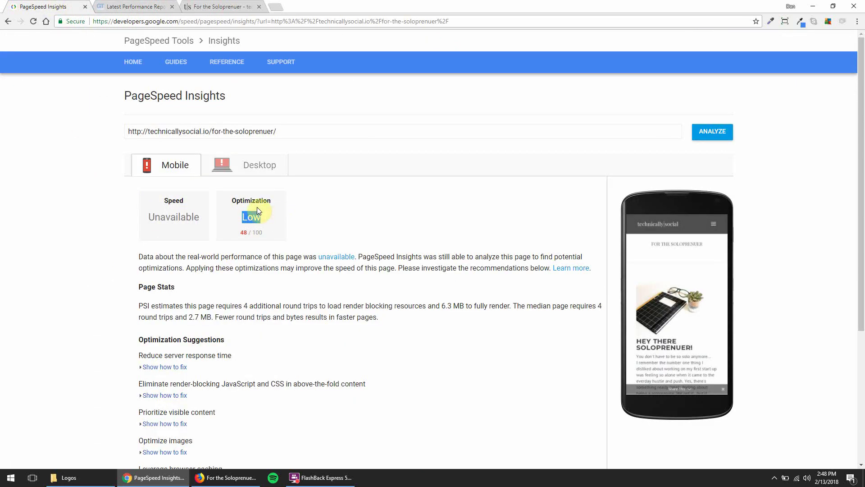
{"action": "left_click", "coordinate": [238, 173]}
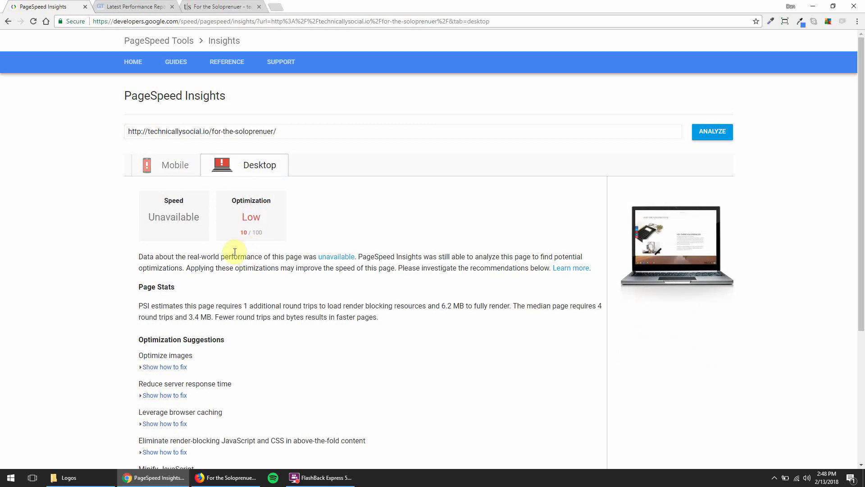
{"action": "scroll", "coordinate": [235, 255], "scroll_direction": "down", "scroll_amount": 1}
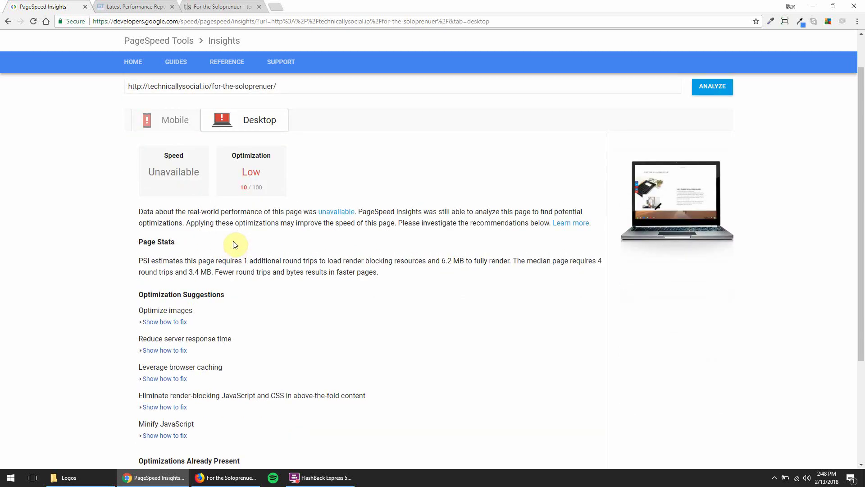
Step: Expand the fix details of the desktop Optimize images suggestion and examine the possible savings for each listed image
{"action": "scroll", "coordinate": [234, 245], "scroll_direction": "down", "scroll_amount": 1}
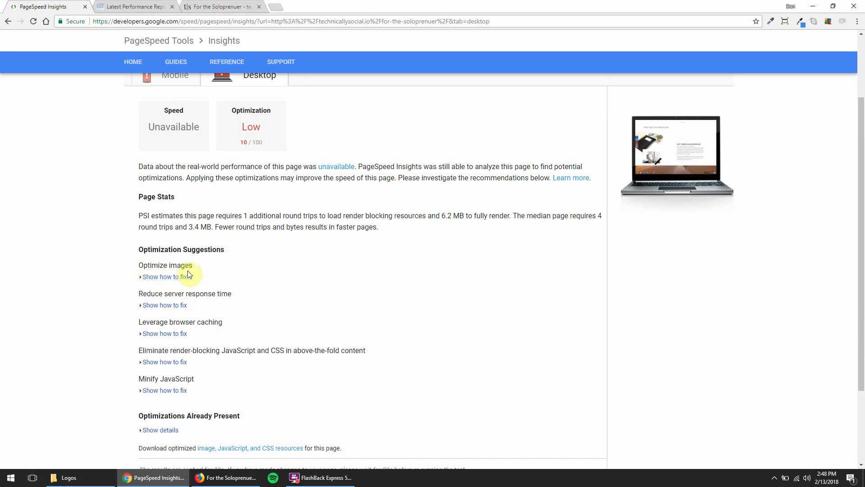
{"action": "left_click", "coordinate": [153, 277]}
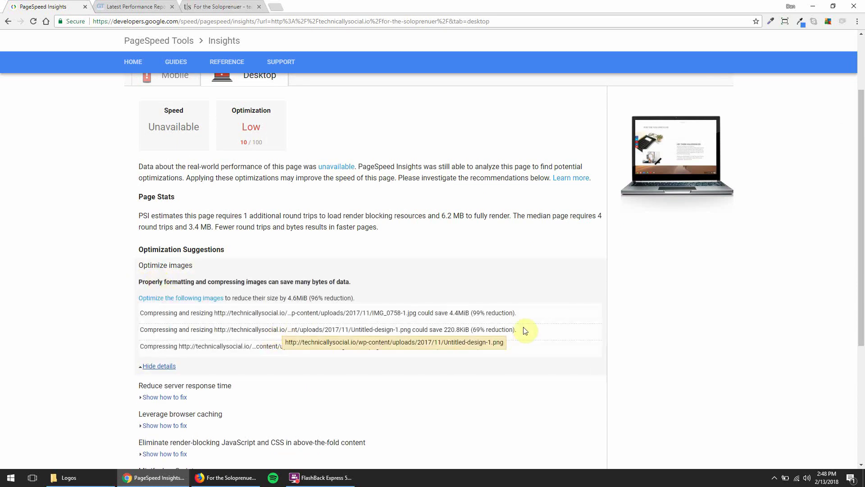
{"action": "left_click_drag", "start_coordinate": [225, 313], "coordinate": [492, 313]}
{"action": "left_click", "coordinate": [479, 313]}
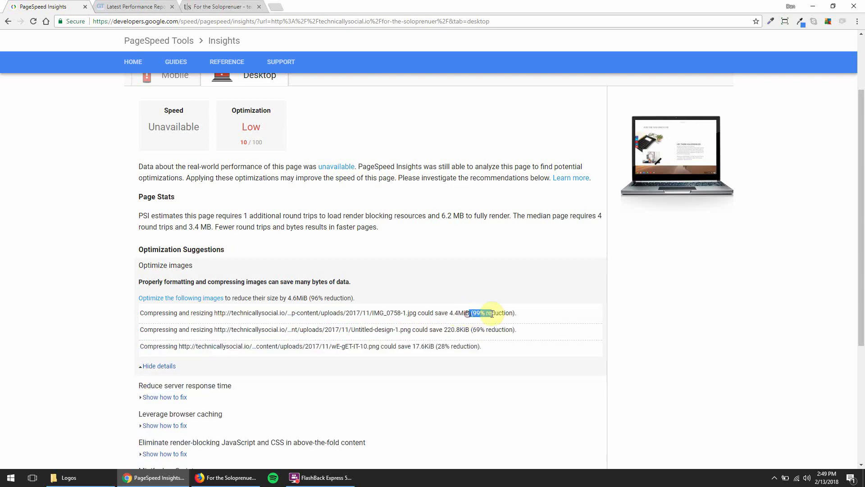
{"action": "left_click", "coordinate": [499, 313]}
{"action": "left_click_drag", "start_coordinate": [275, 329], "coordinate": [368, 329]}
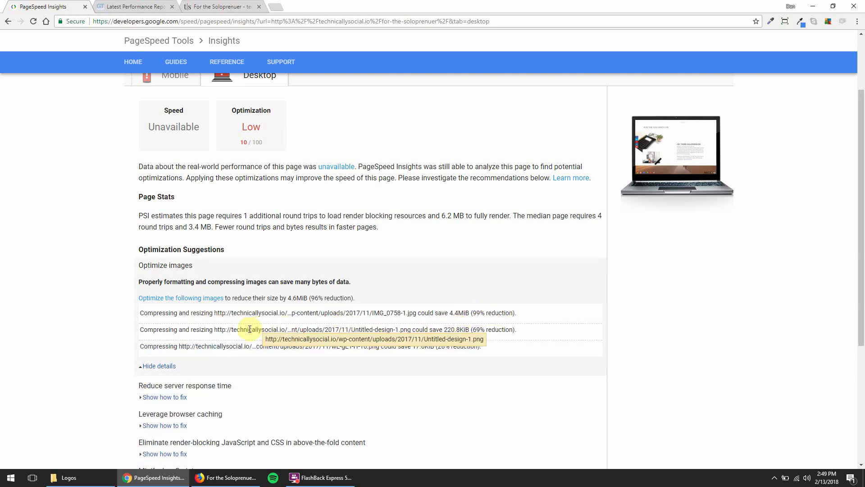
{"action": "left_click", "coordinate": [461, 330]}
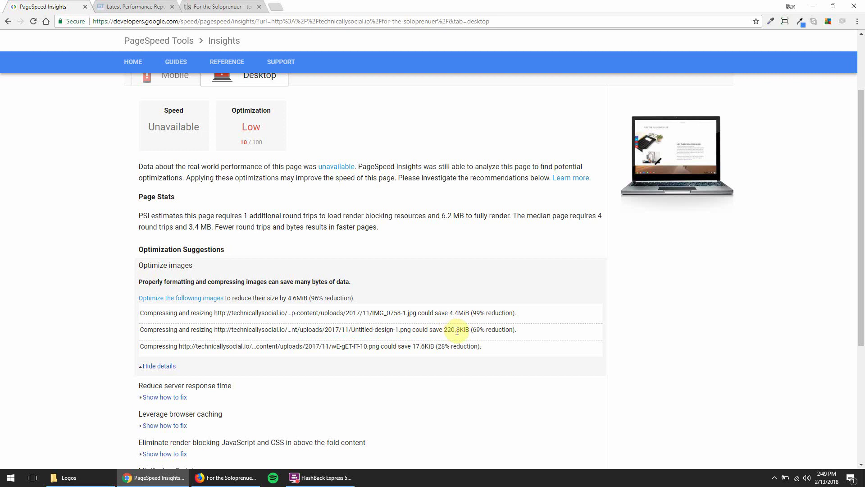
Step: Switch to the mobile results and examine which image the Optimize images details recommend compressing and resizing
{"action": "scroll", "coordinate": [170, 164], "scroll_direction": "up", "scroll_amount": 1}
{"action": "left_click", "coordinate": [171, 125]}
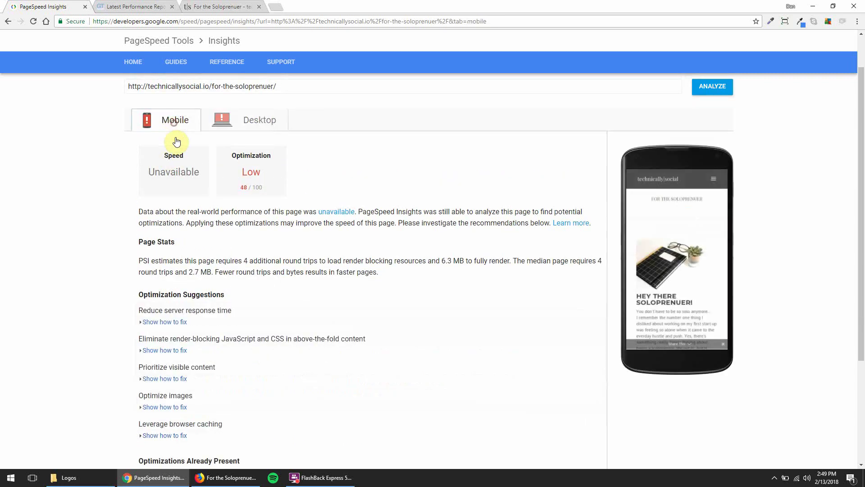
{"action": "scroll", "coordinate": [157, 326], "scroll_direction": "down", "scroll_amount": 1}
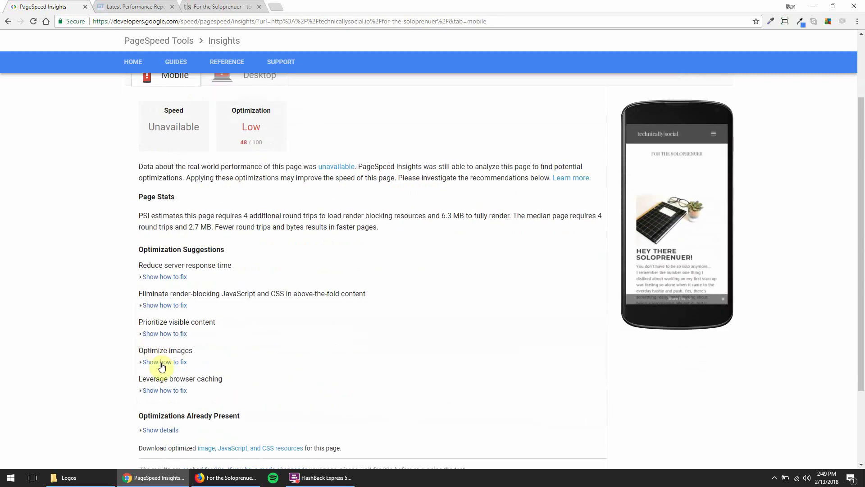
{"action": "left_click", "coordinate": [163, 362]}
{"action": "scroll", "coordinate": [355, 381], "scroll_direction": "down", "scroll_amount": 1}
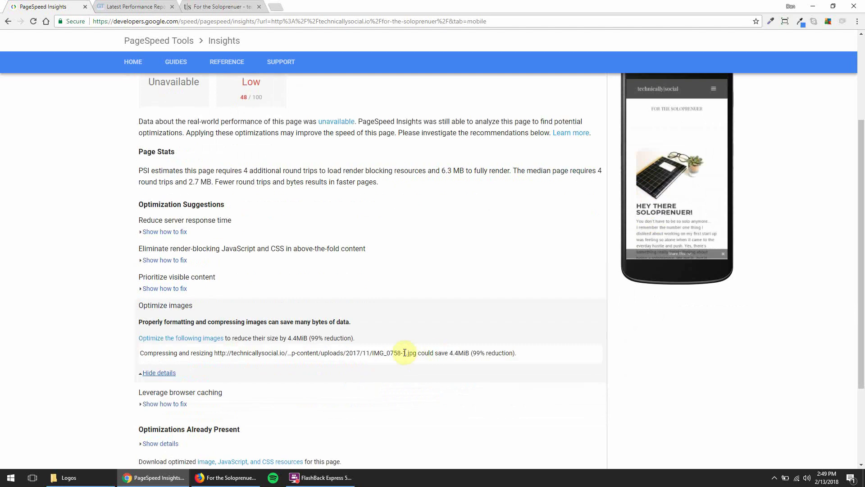
{"action": "left_click_drag", "start_coordinate": [276, 339], "coordinate": [312, 338]}
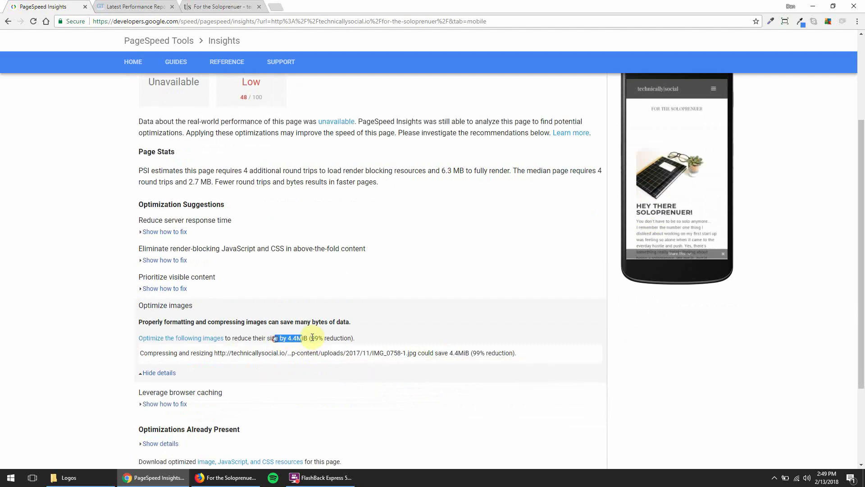
{"action": "left_click", "coordinate": [337, 349]}
{"action": "scroll", "coordinate": [244, 369], "scroll_direction": "down", "scroll_amount": 3}
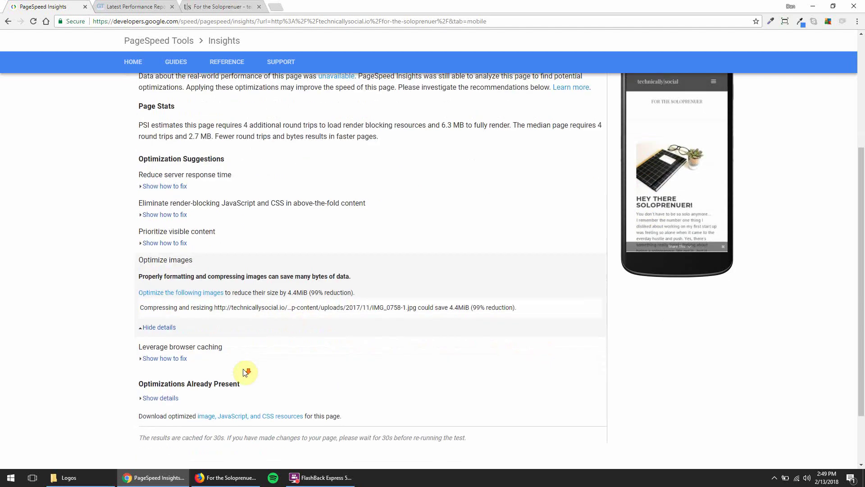
{"action": "scroll", "coordinate": [222, 146], "scroll_direction": "up", "scroll_amount": 5}
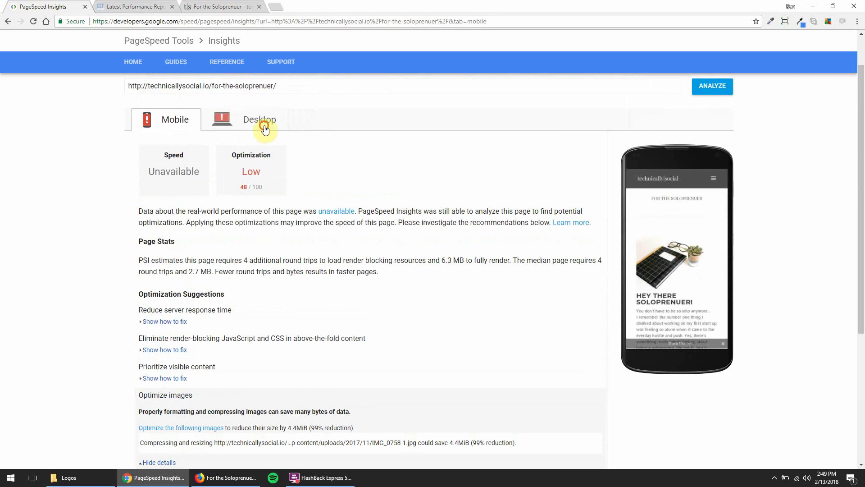
Step: Return to the desktop results and download the optimized image, JavaScript, and CSS resources for the page to the desktop
{"action": "left_click", "coordinate": [263, 124]}
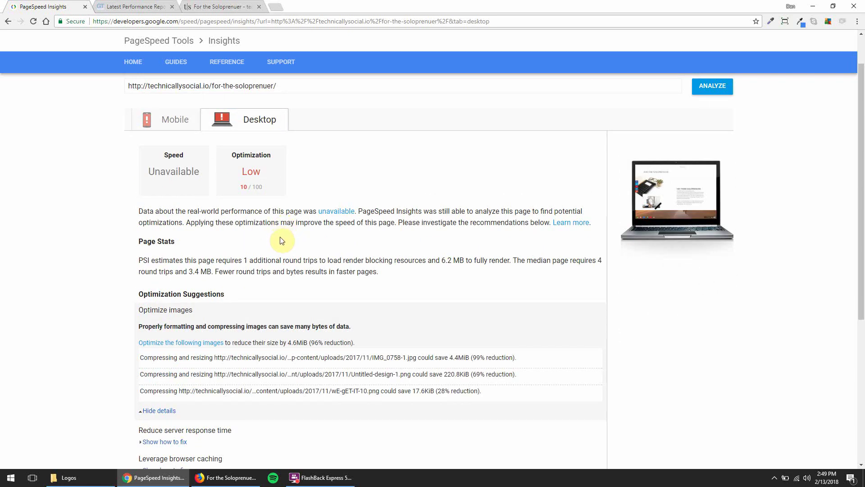
{"action": "scroll", "coordinate": [284, 243], "scroll_direction": "down", "scroll_amount": 2}
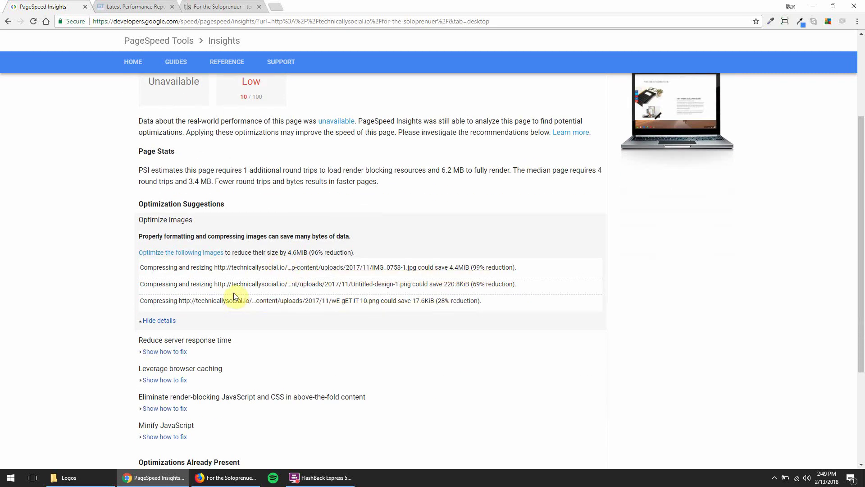
{"action": "scroll", "coordinate": [235, 300], "scroll_direction": "down", "scroll_amount": 2}
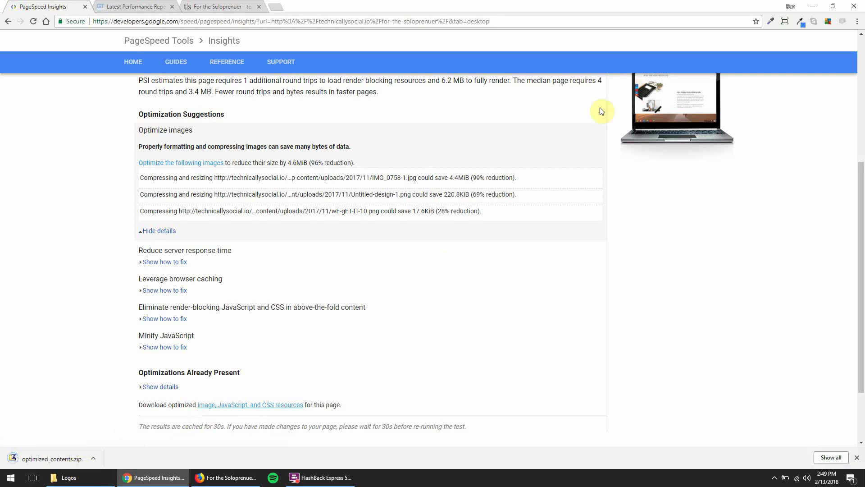
Step: Open optimized_contents.zip from the desktop, extract its image folder onto the desktop, and close the archive
{"action": "left_click", "coordinate": [811, 8]}
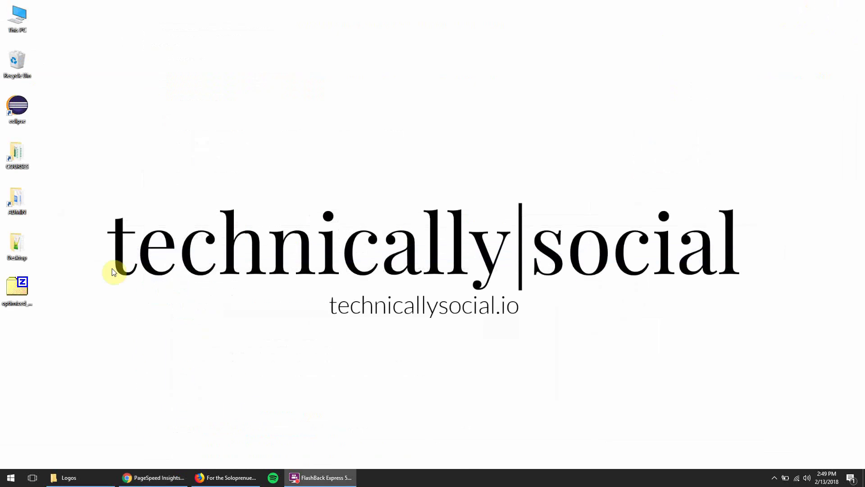
{"action": "double_click", "coordinate": [23, 287]}
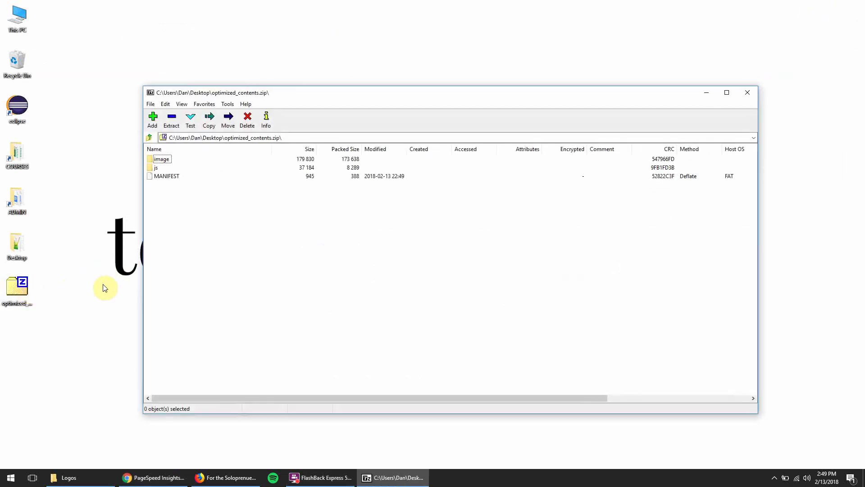
{"action": "left_click_drag", "start_coordinate": [156, 161], "coordinate": [19, 328]}
{"action": "left_click", "coordinate": [756, 94]}
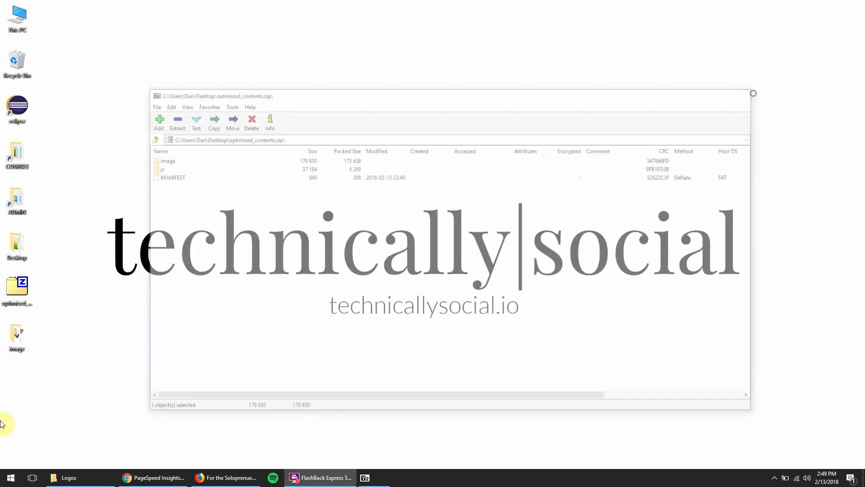
Step: Open the extracted image folder and preview the optimized images IMG_0758-1.jpg, Untitled-design-1.png and wE-gET-IT-10.png
{"action": "double_click", "coordinate": [8, 338]}
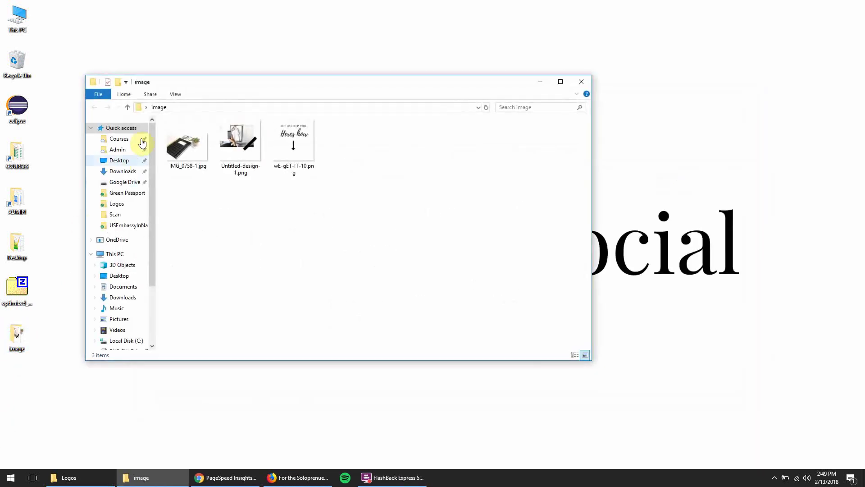
{"action": "left_click", "coordinate": [189, 151]}
{"action": "double_click", "coordinate": [190, 151]}
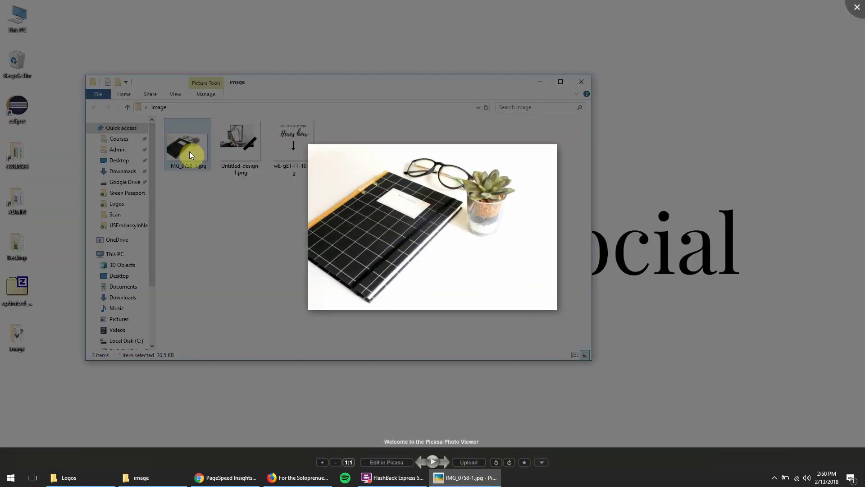
{"action": "key", "text": "Right"}
{"action": "key", "text": "Right"}
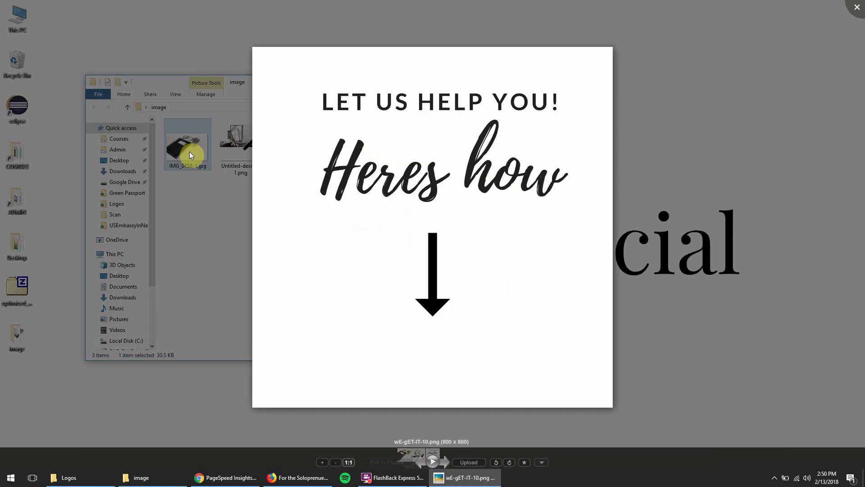
{"action": "key", "text": "Left"}
{"action": "key", "text": "Left"}
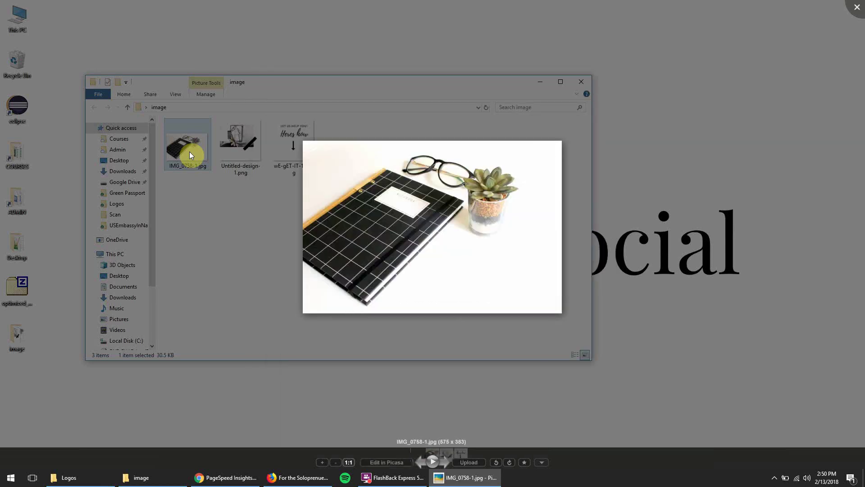
{"action": "key", "text": "Right"}
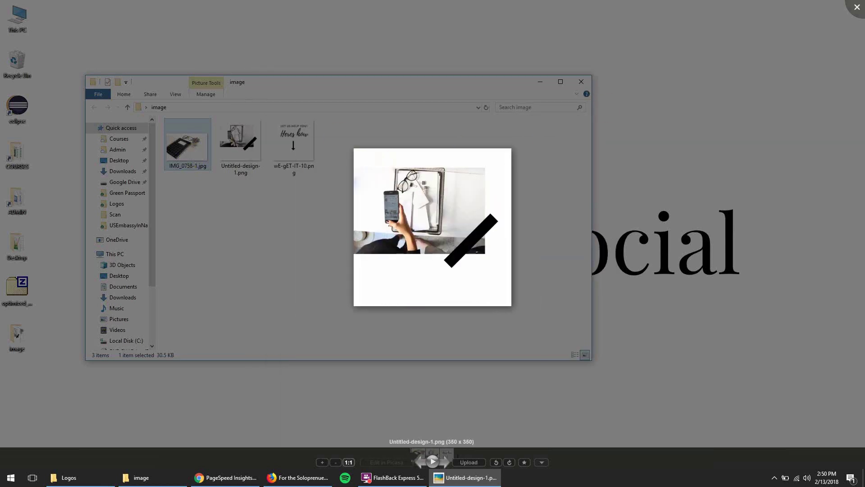
{"action": "left_click", "coordinate": [844, 17]}
{"action": "left_click_drag", "start_coordinate": [289, 85], "coordinate": [266, 70]}
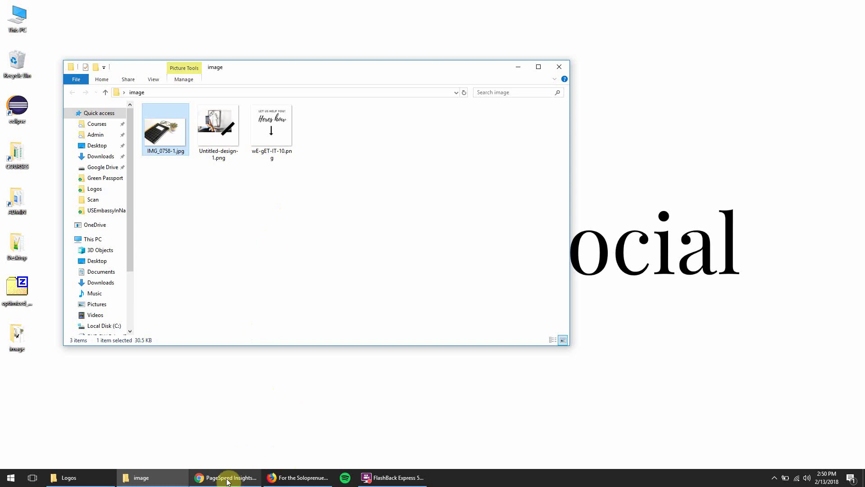
Step: Switch to the live For the Soloprenuer page in Chrome and compare its images with the files in the extracted image folder
{"action": "mouse_move", "coordinate": [227, 481]}
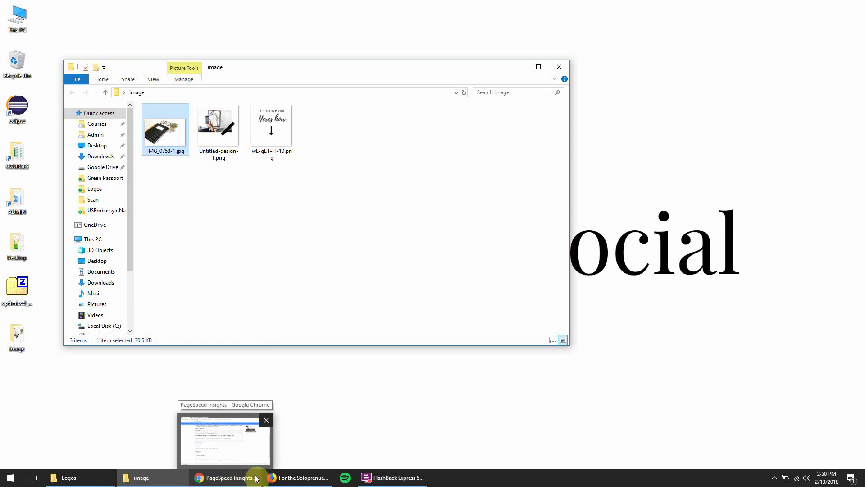
{"action": "left_click", "coordinate": [222, 481]}
{"action": "left_click", "coordinate": [222, 7]}
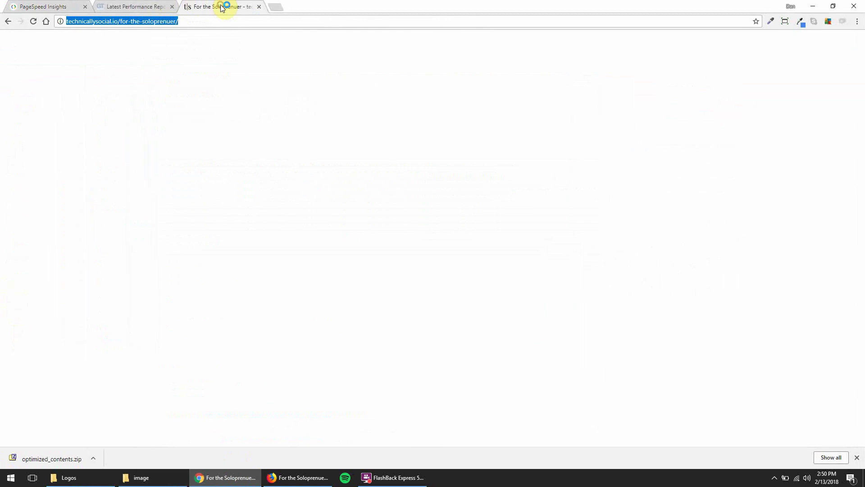
{"action": "scroll", "coordinate": [243, 125], "scroll_direction": "down", "scroll_amount": 9}
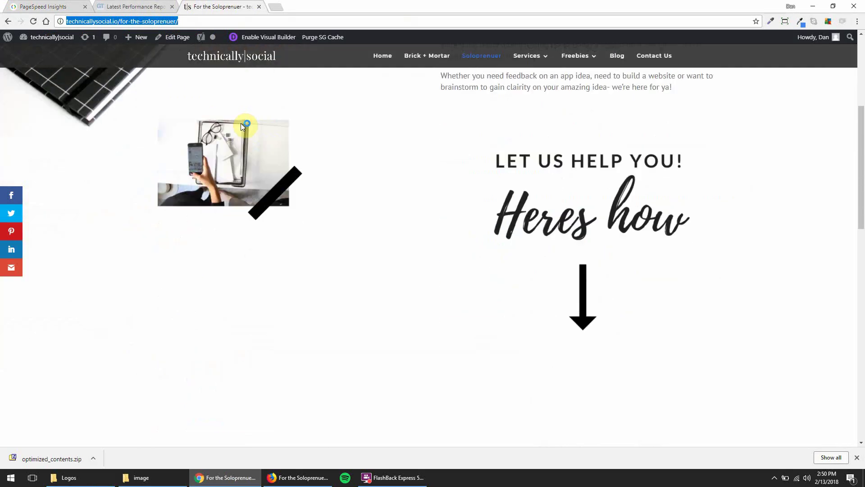
{"action": "scroll", "coordinate": [243, 126], "scroll_direction": "up", "scroll_amount": 8}
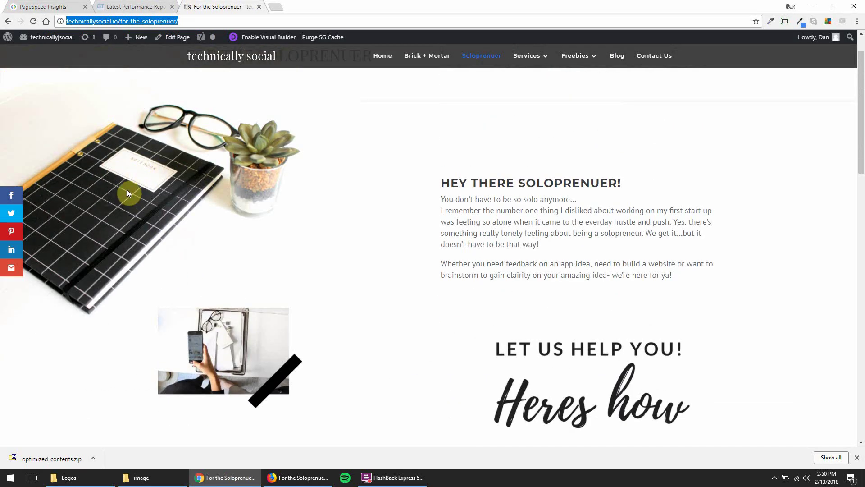
{"action": "scroll", "coordinate": [242, 349], "scroll_direction": "down", "scroll_amount": 7}
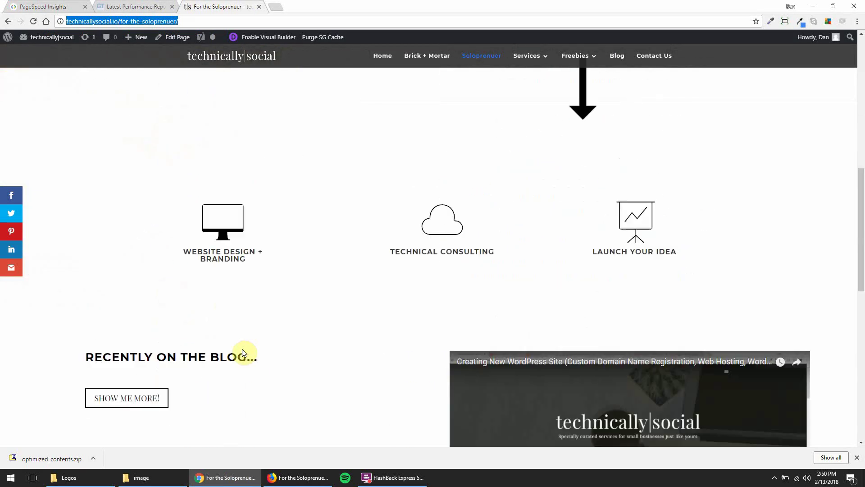
{"action": "scroll", "coordinate": [421, 304], "scroll_direction": "down", "scroll_amount": 10}
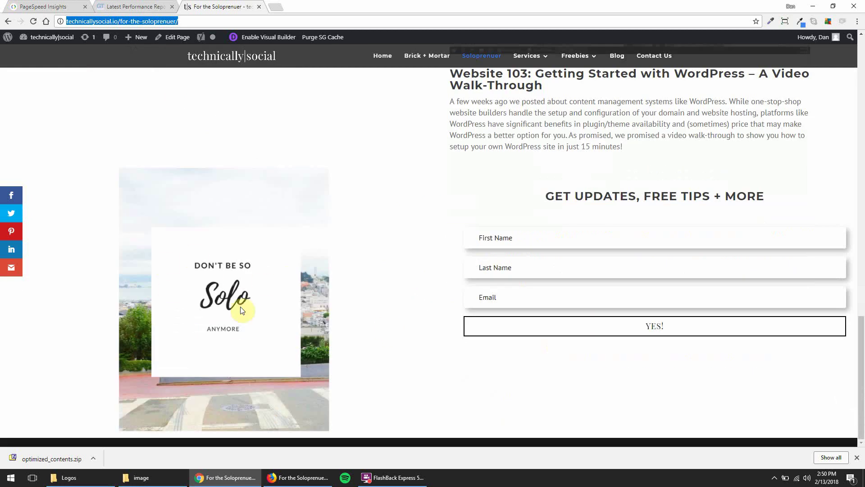
{"action": "scroll", "coordinate": [267, 286], "scroll_direction": "up", "scroll_amount": 6}
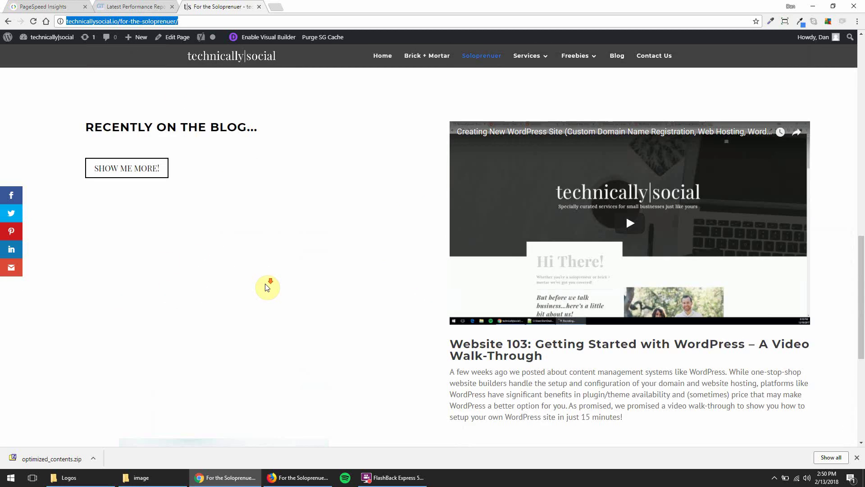
{"action": "scroll", "coordinate": [267, 287], "scroll_direction": "down", "scroll_amount": 4}
{"action": "left_click", "coordinate": [148, 478]}
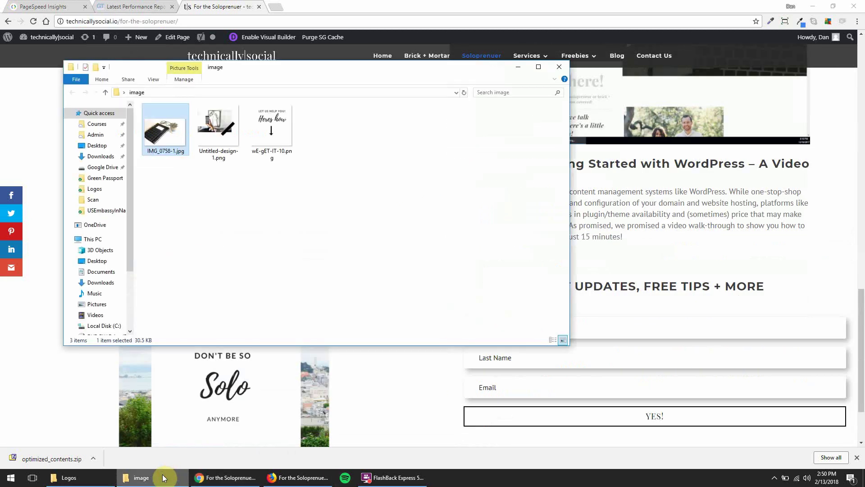
{"action": "left_click", "coordinate": [164, 477]}
Step: Enable the Visual Builder on the For the Soloprenuer page
{"action": "scroll", "coordinate": [336, 292], "scroll_direction": "up", "scroll_amount": 10}
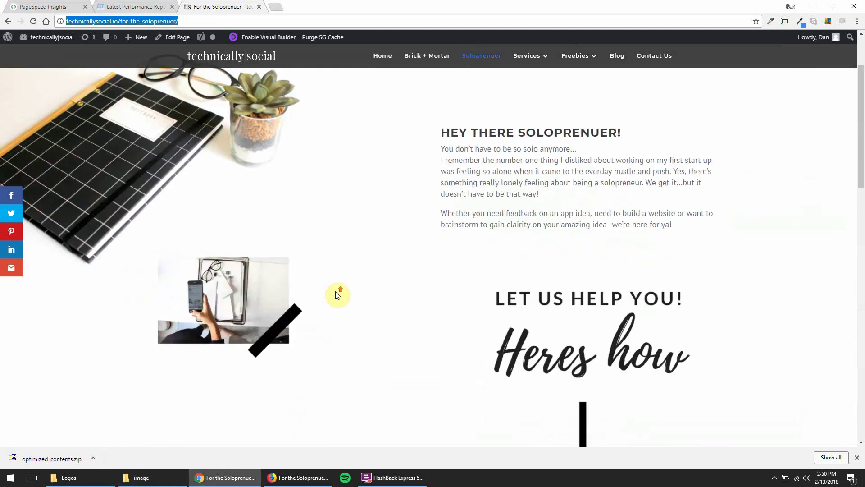
{"action": "scroll", "coordinate": [337, 294], "scroll_direction": "up", "scroll_amount": 2}
{"action": "scroll", "coordinate": [164, 313], "scroll_direction": "down", "scroll_amount": 5}
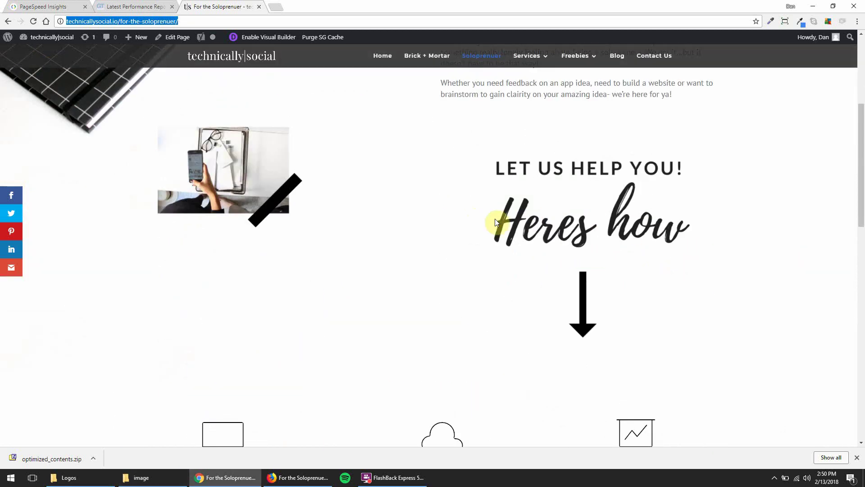
{"action": "scroll", "coordinate": [413, 257], "scroll_direction": "up", "scroll_amount": 5}
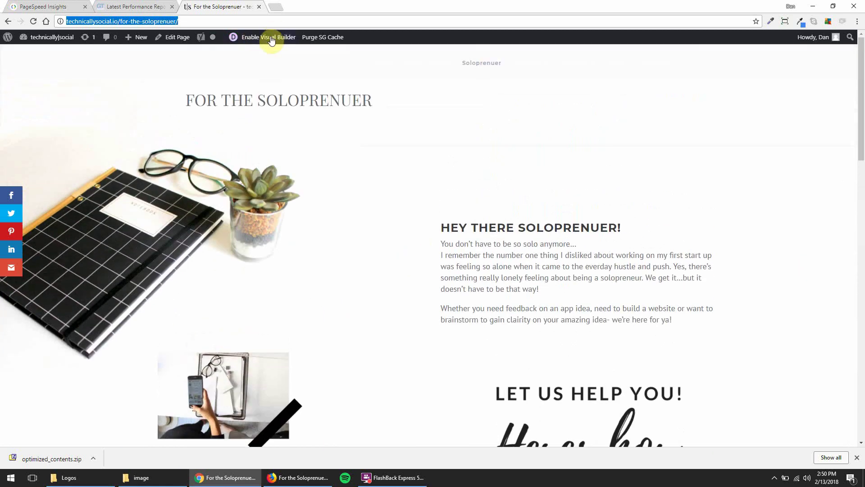
{"action": "left_click", "coordinate": [271, 40]}
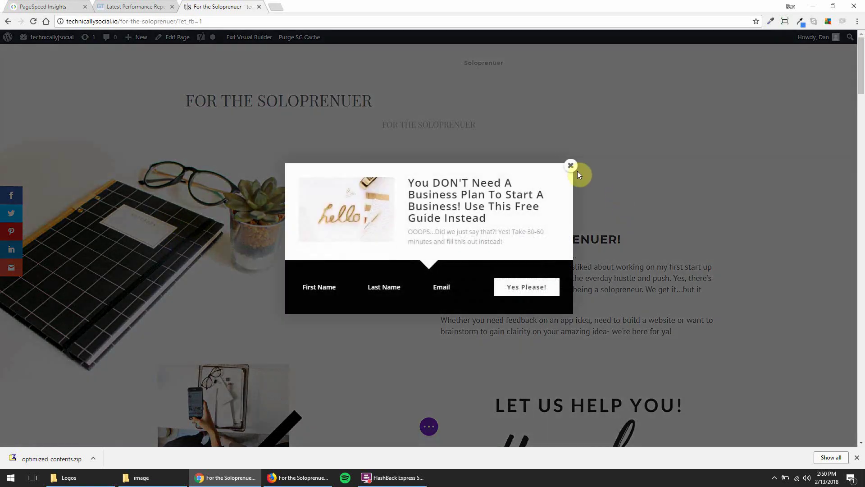
Step: Dismiss the sign-up popup and replace the notebook-and-succulent image with IMG_0758-1.jpg uploaded from the extracted image folder, saving the module settings
{"action": "left_click", "coordinate": [572, 166]}
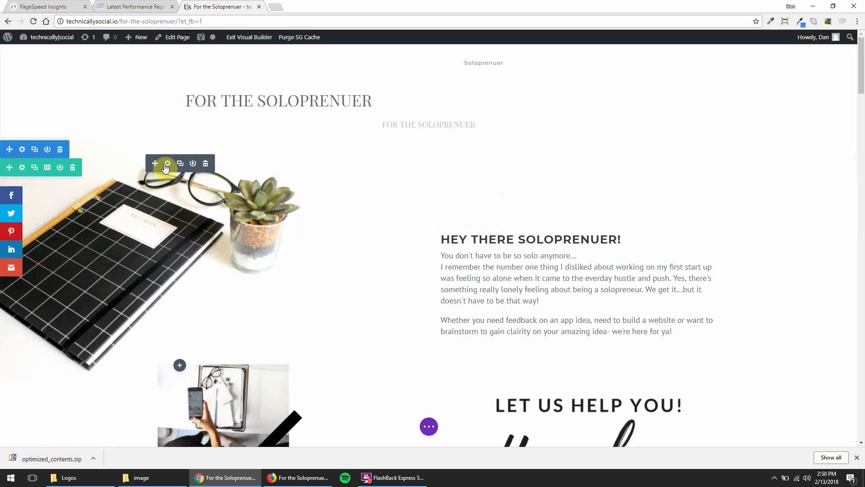
{"action": "left_click", "coordinate": [168, 165]}
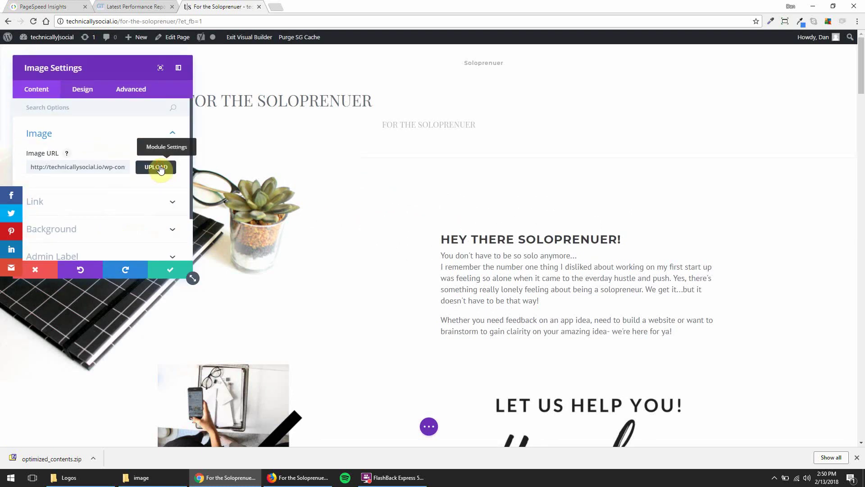
{"action": "left_click", "coordinate": [158, 167]}
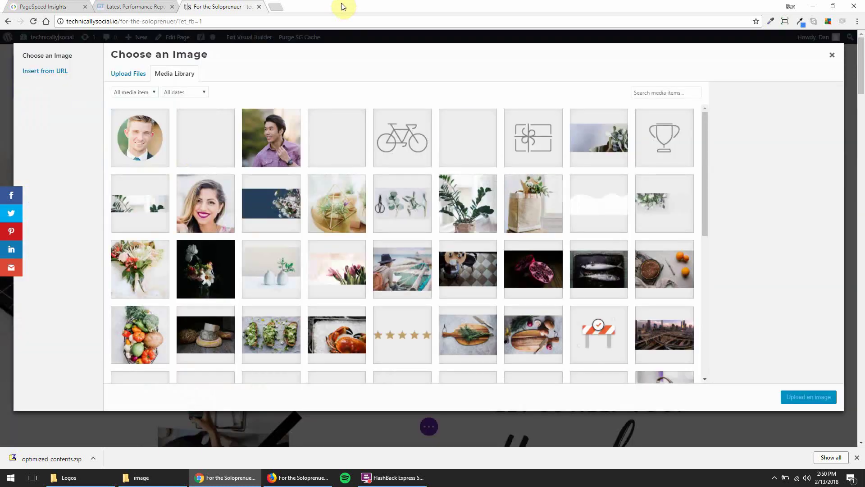
{"action": "left_click_drag", "start_coordinate": [344, 3], "coordinate": [464, 35]}
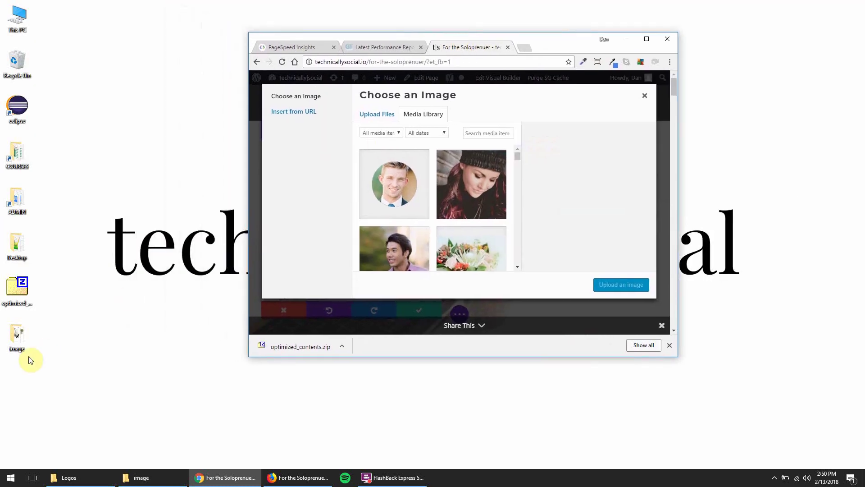
{"action": "left_click", "coordinate": [139, 477]}
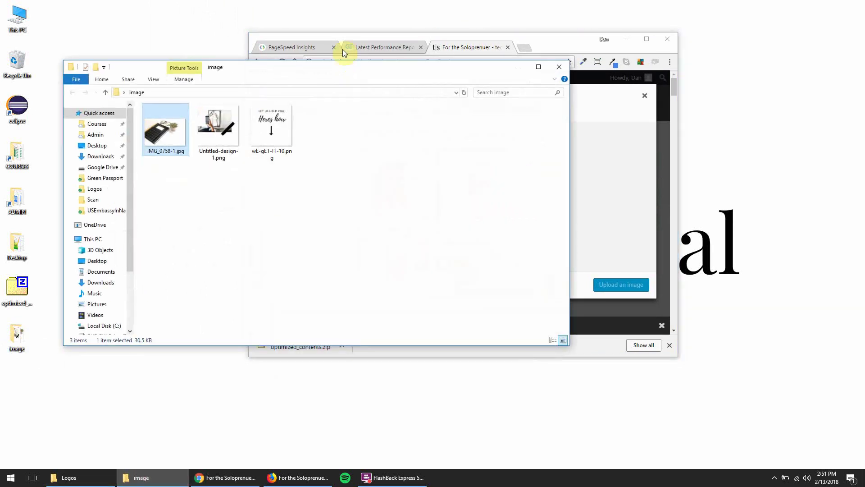
{"action": "left_click_drag", "start_coordinate": [311, 81], "coordinate": [247, 195]}
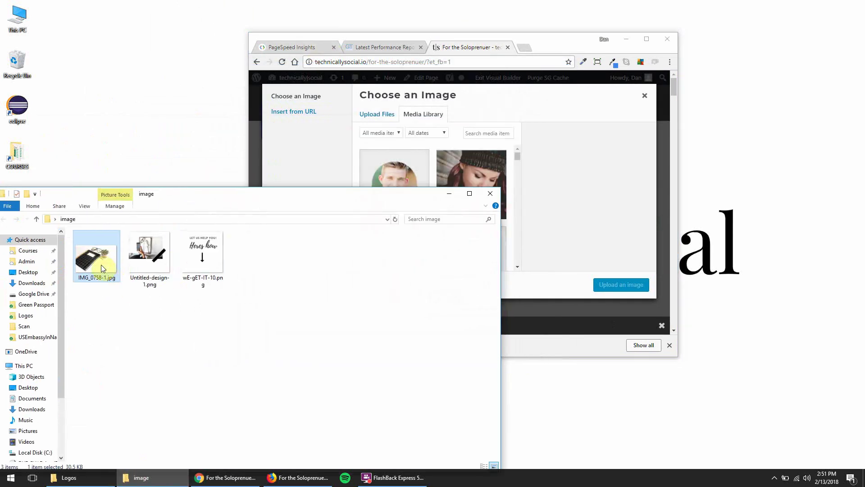
{"action": "left_click_drag", "start_coordinate": [100, 264], "coordinate": [581, 157]}
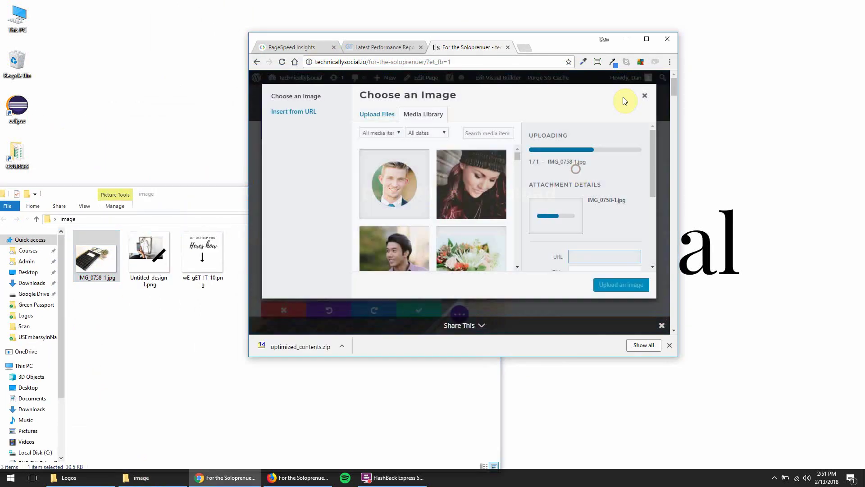
{"action": "left_click", "coordinate": [650, 40]}
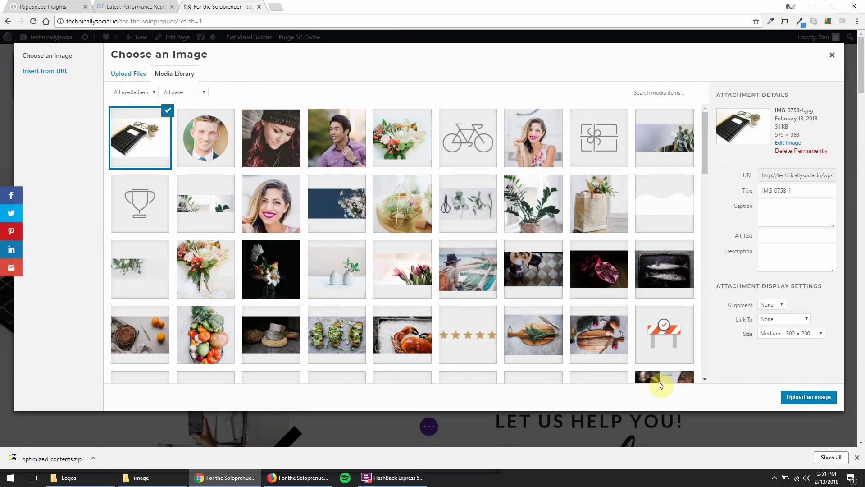
{"action": "left_click", "coordinate": [820, 399]}
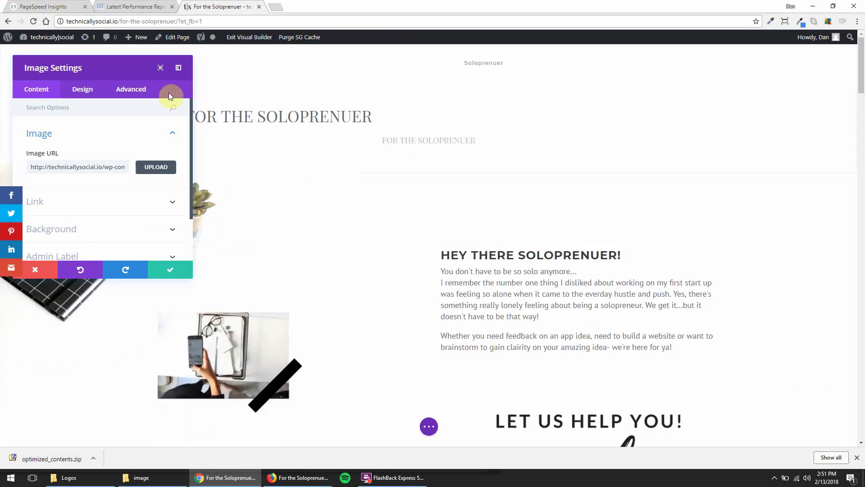
{"action": "left_click", "coordinate": [168, 269]}
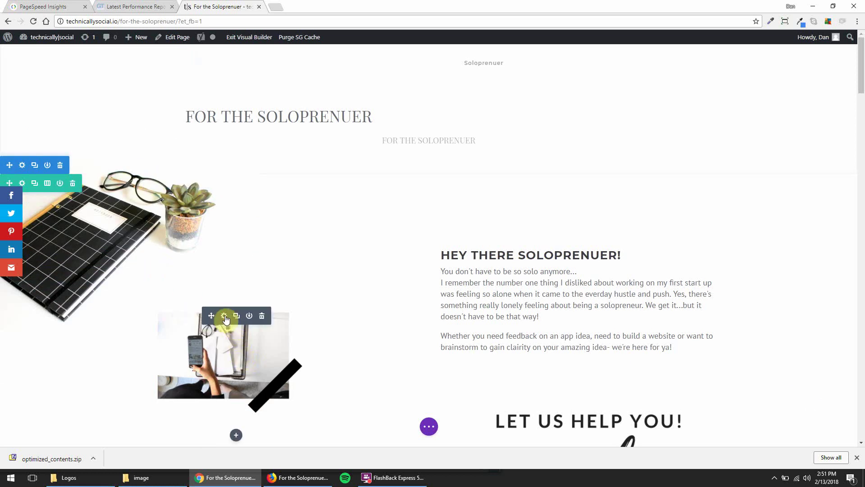
Step: Replace the phone-in-hand image with Untitled-design-1.png uploaded from the image folder and save the module settings
{"action": "left_click", "coordinate": [225, 316]}
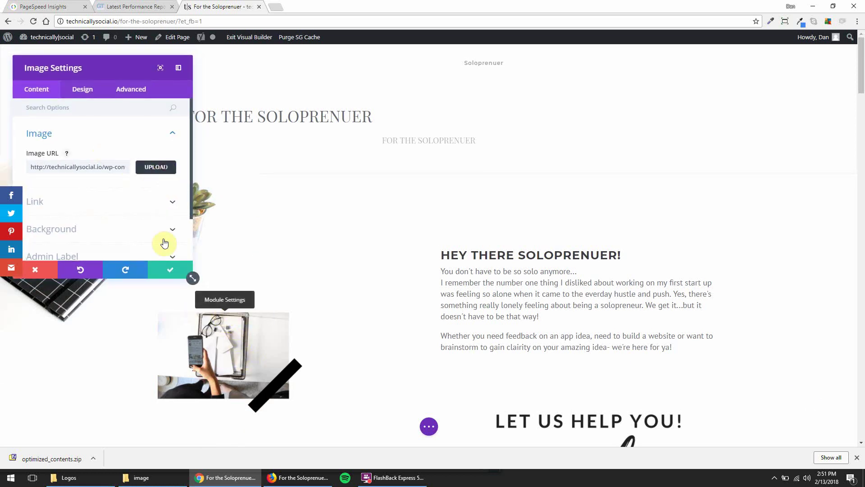
{"action": "left_click", "coordinate": [156, 167]}
{"action": "left_click", "coordinate": [141, 477]}
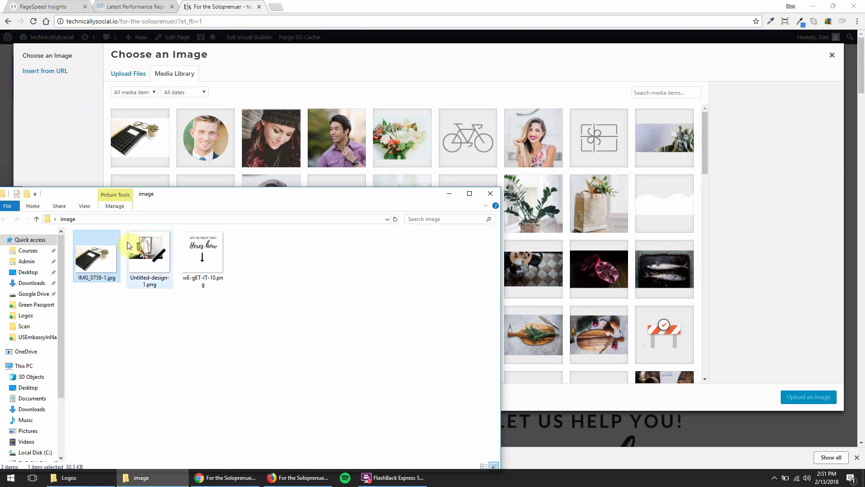
{"action": "left_click_drag", "start_coordinate": [141, 265], "coordinate": [249, 150]}
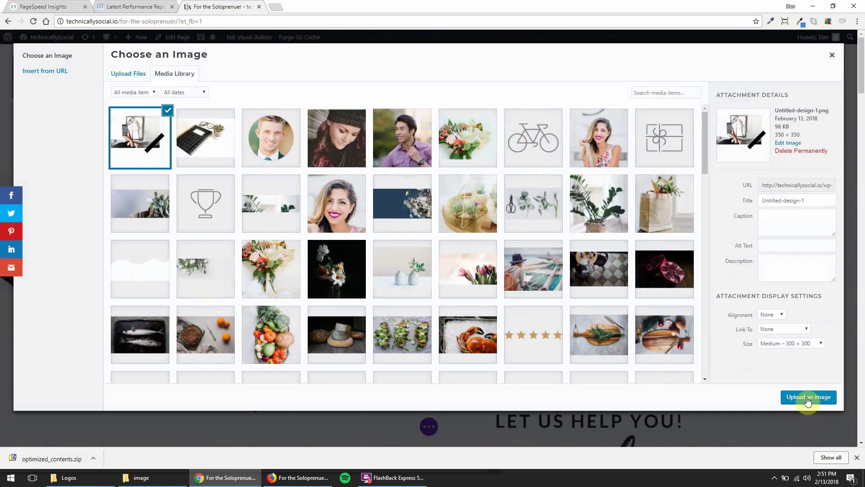
{"action": "left_click", "coordinate": [808, 398]}
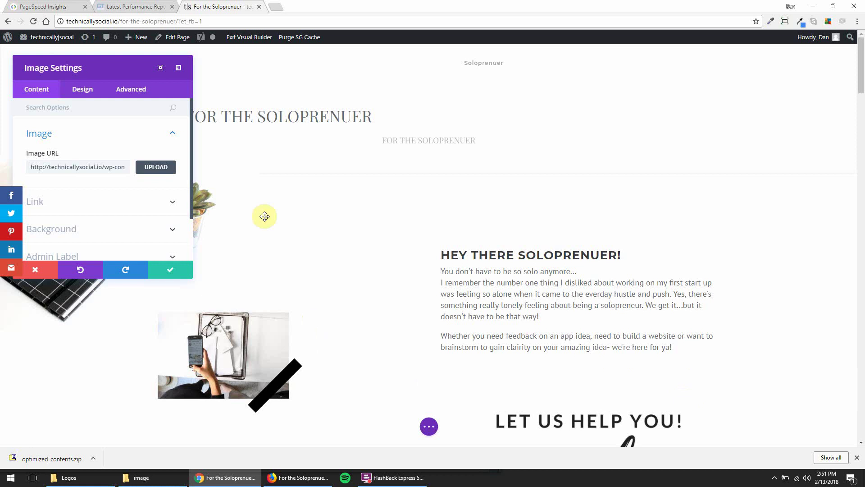
{"action": "left_click", "coordinate": [167, 270]}
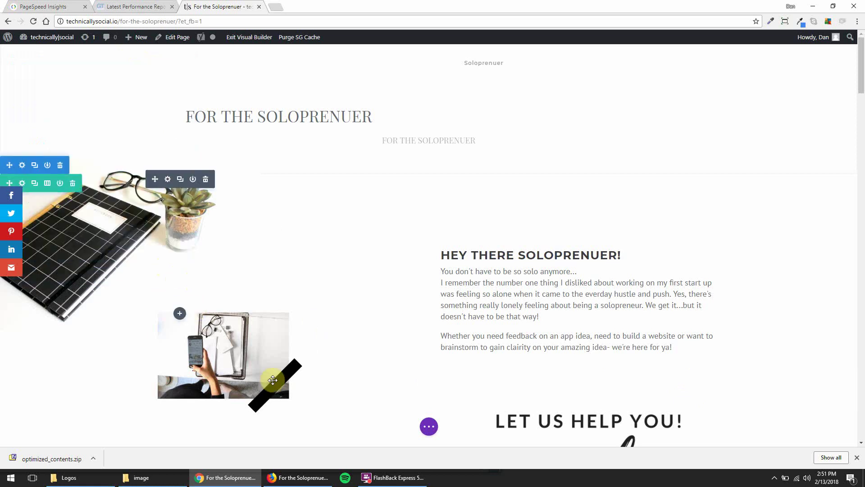
Step: Replace the "Let us help you! Heres how" graphic with the optimized wE-gET-IT-10.png from the image folder, and save the page
{"action": "scroll", "coordinate": [500, 353], "scroll_direction": "down", "scroll_amount": 5}
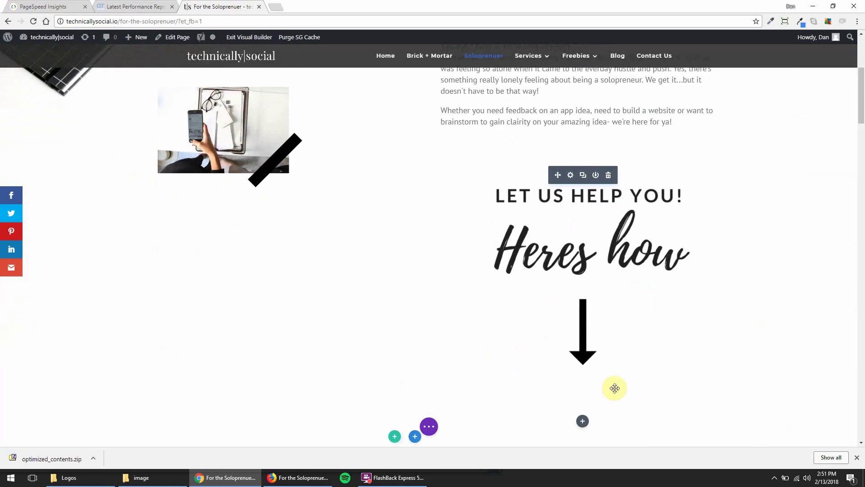
{"action": "left_click", "coordinate": [571, 175]}
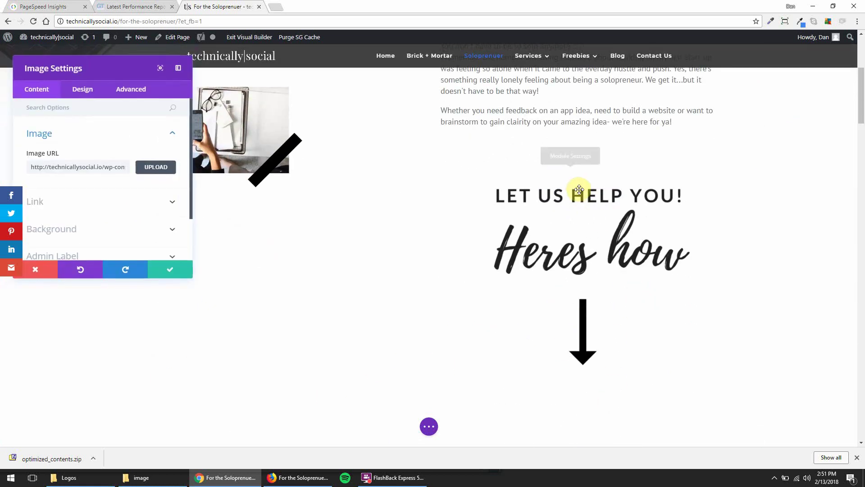
{"action": "left_click", "coordinate": [164, 171]}
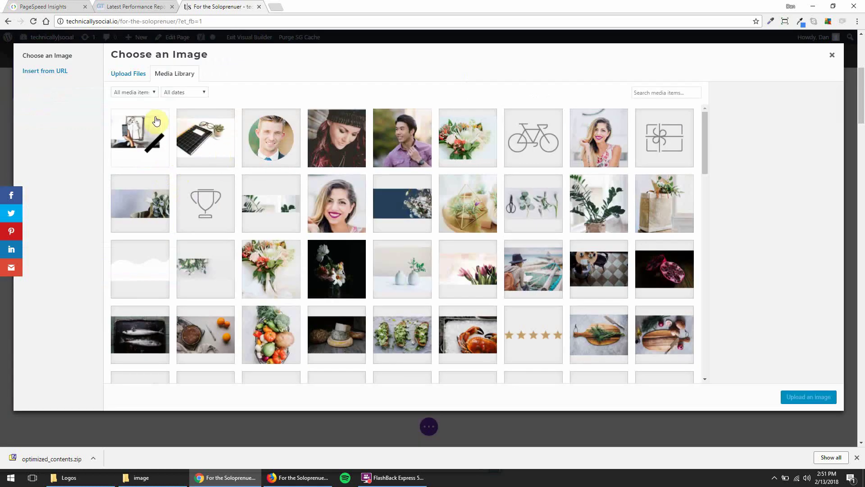
{"action": "left_click", "coordinate": [141, 478]}
{"action": "left_click_drag", "start_coordinate": [203, 252], "coordinate": [618, 229]}
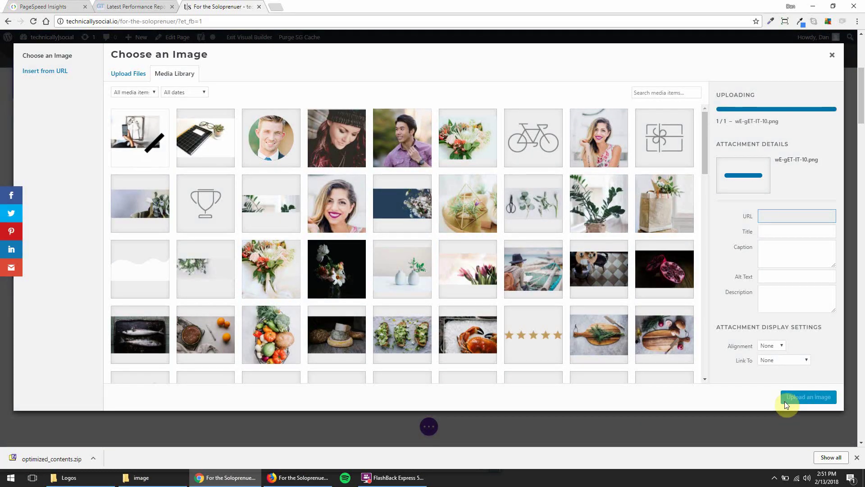
{"action": "left_click", "coordinate": [809, 397]}
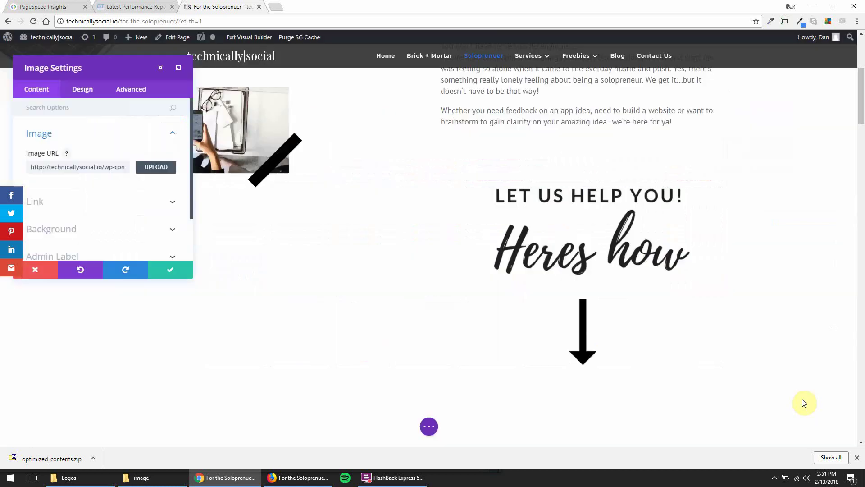
{"action": "left_click", "coordinate": [178, 273]}
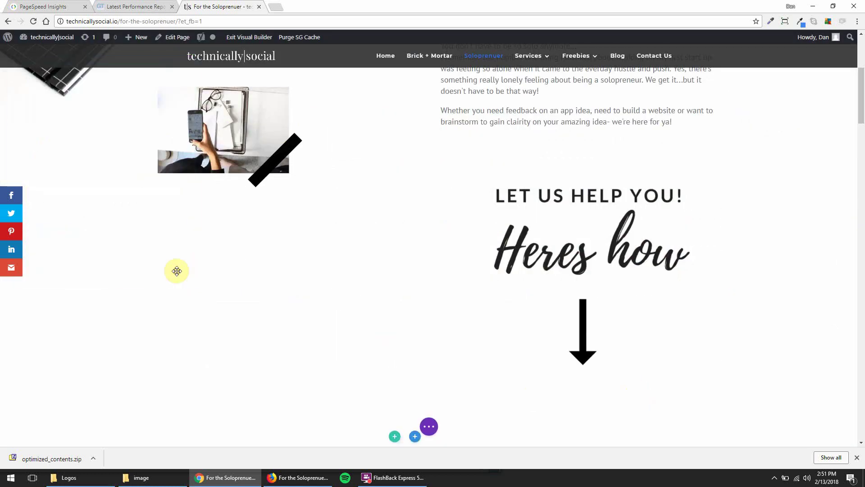
{"action": "left_click", "coordinate": [430, 427]}
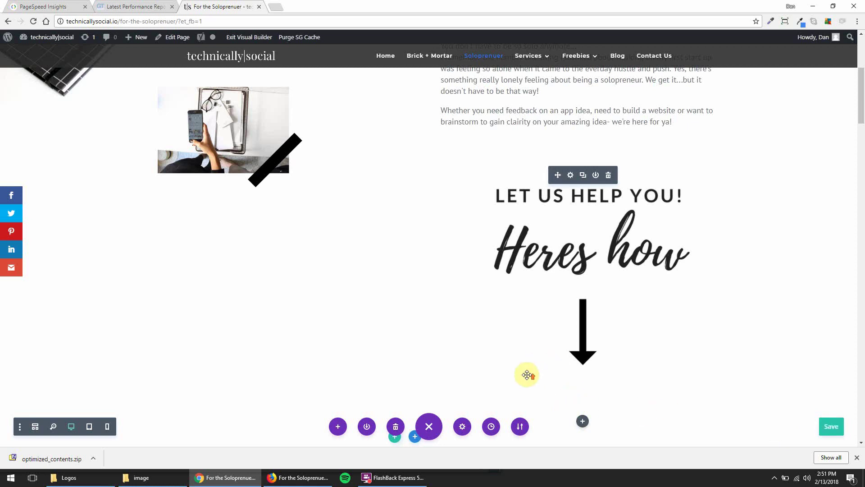
{"action": "scroll", "coordinate": [509, 380], "scroll_direction": "up", "scroll_amount": 1}
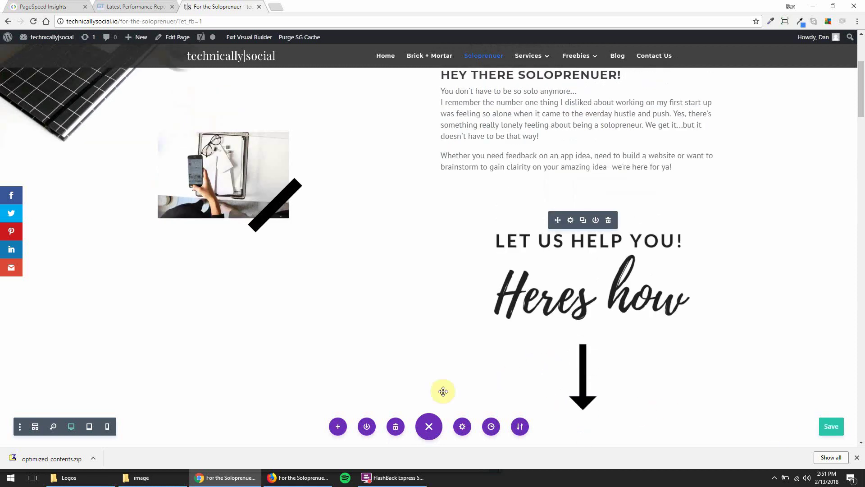
Step: Switch to Firefox, reload the For the Soloprenuer page and look through its images
{"action": "left_click", "coordinate": [312, 478]}
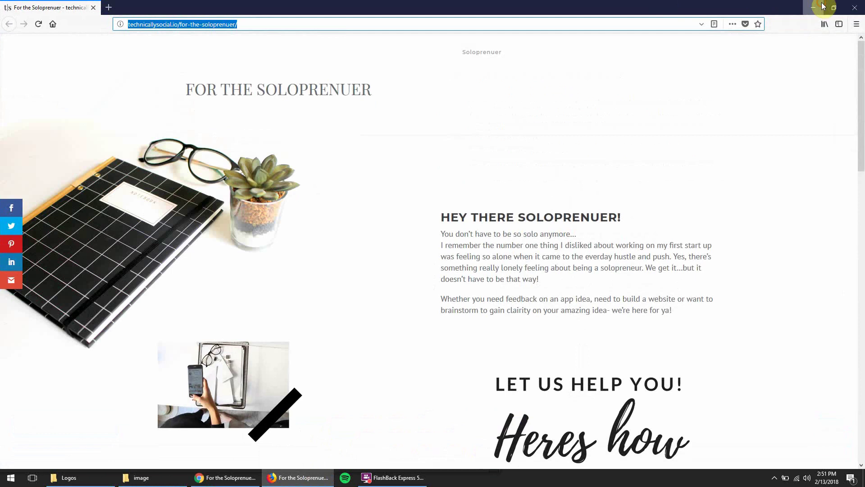
{"action": "left_click", "coordinate": [813, 7]}
{"action": "left_click", "coordinate": [815, 8]}
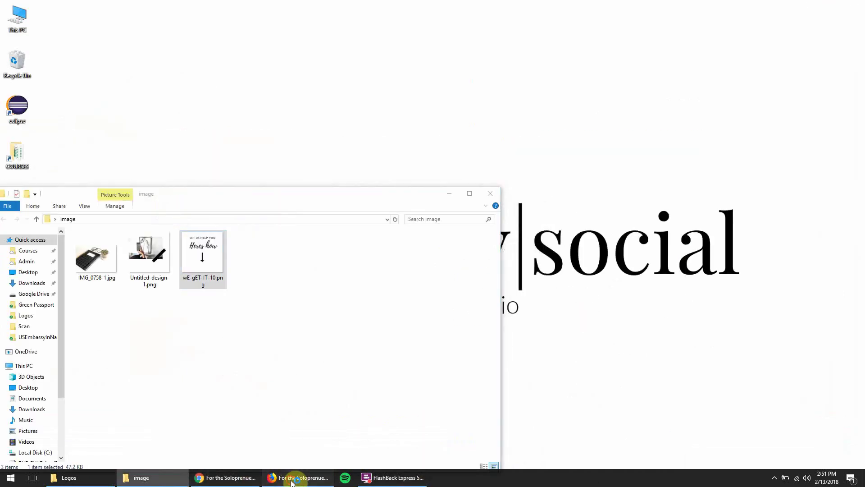
{"action": "left_click", "coordinate": [291, 478]}
{"action": "left_click", "coordinate": [252, 25]}
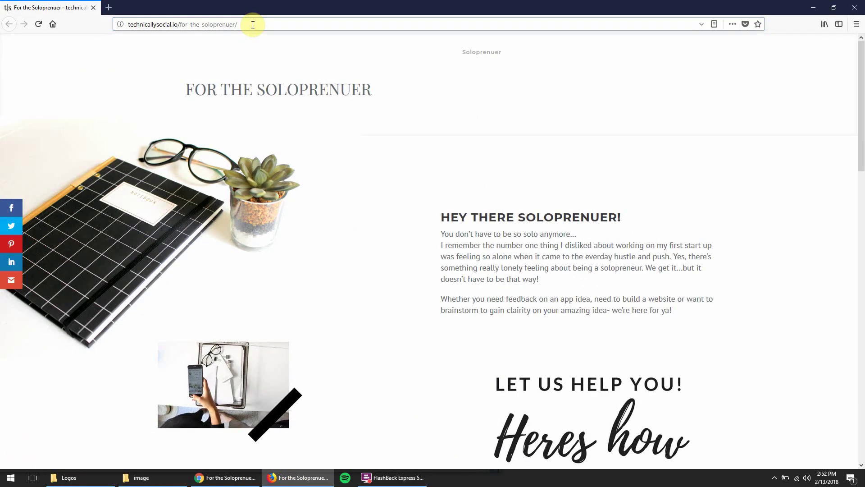
{"action": "scroll", "coordinate": [259, 187], "scroll_direction": "down", "scroll_amount": 8}
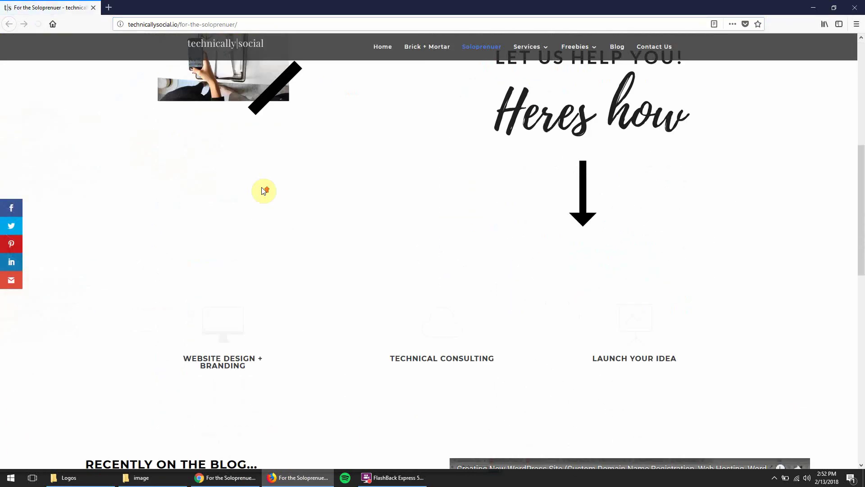
{"action": "scroll", "coordinate": [264, 191], "scroll_direction": "up", "scroll_amount": 8}
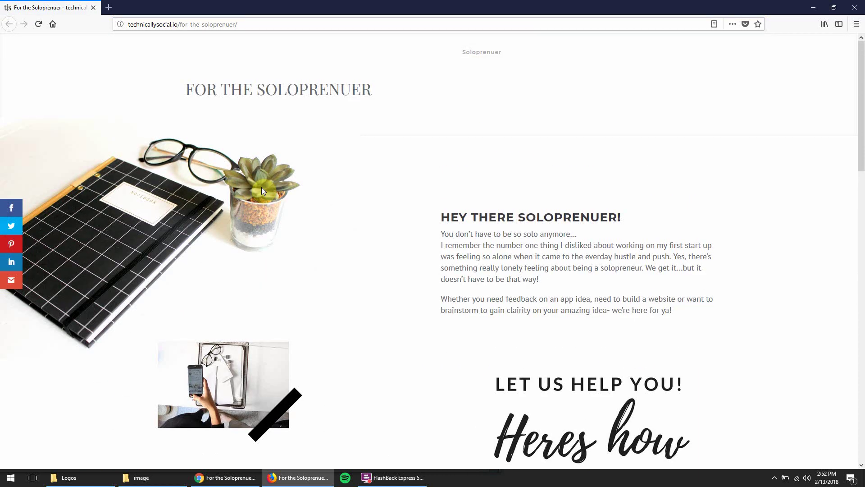
Step: Clear Firefox's recent history for the last hour, dismiss the sign-up popup and reload the For the Soloprenuer page
{"action": "key", "text": "ctrl+shift+Delete"}
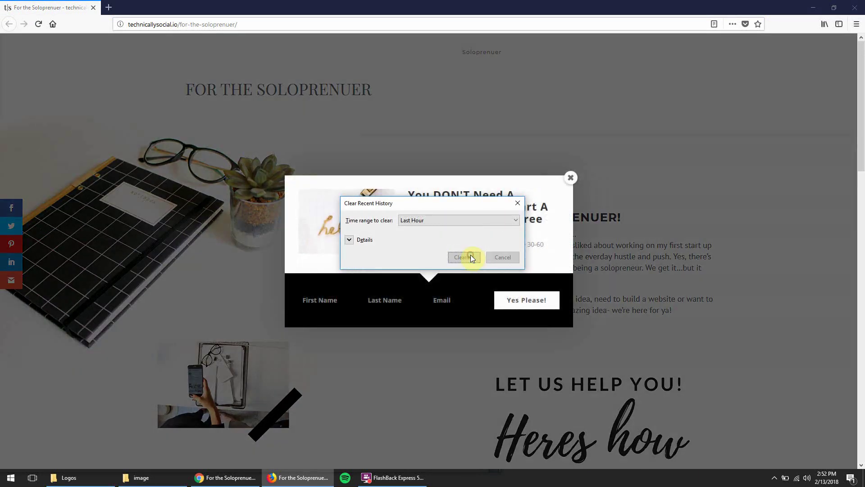
{"action": "left_click", "coordinate": [470, 256]}
{"action": "left_click", "coordinate": [571, 177]}
{"action": "left_click", "coordinate": [273, 24]}
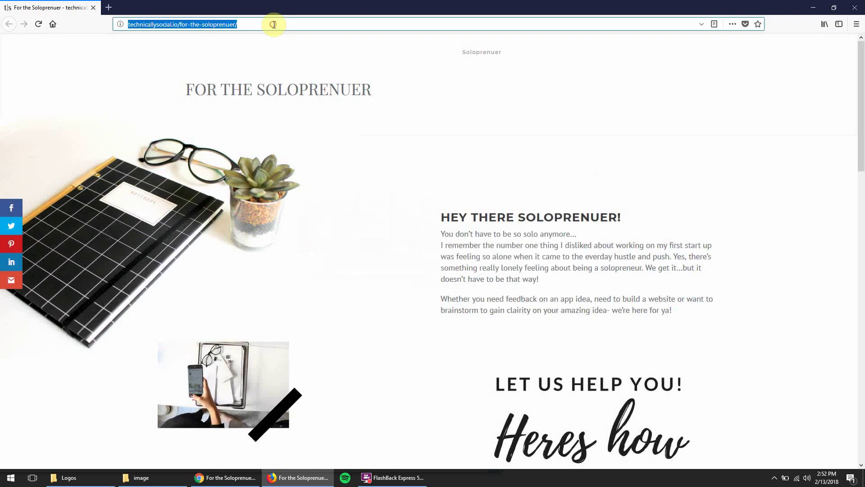
{"action": "key", "text": "Return"}
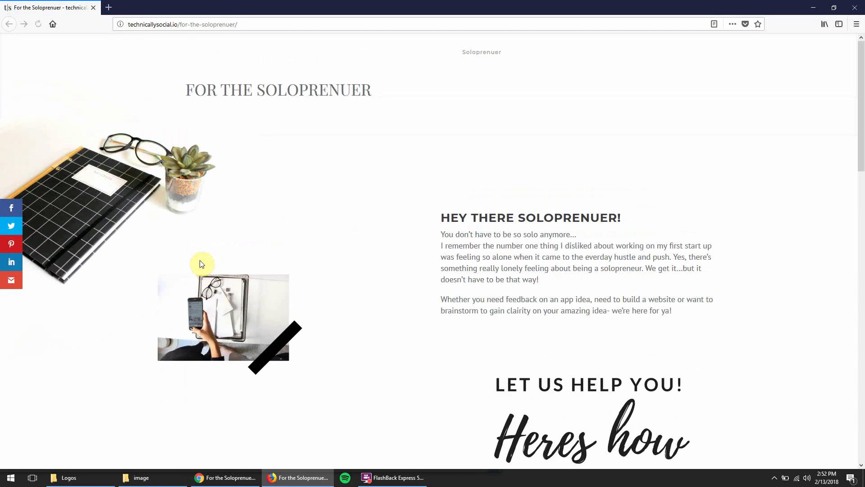
Step: Check the reloaded page from its images down to the blog section, close the popup and minimize Firefox
{"action": "scroll", "coordinate": [205, 260], "scroll_direction": "down", "scroll_amount": 10}
{"action": "scroll", "coordinate": [205, 259], "scroll_direction": "down", "scroll_amount": 3}
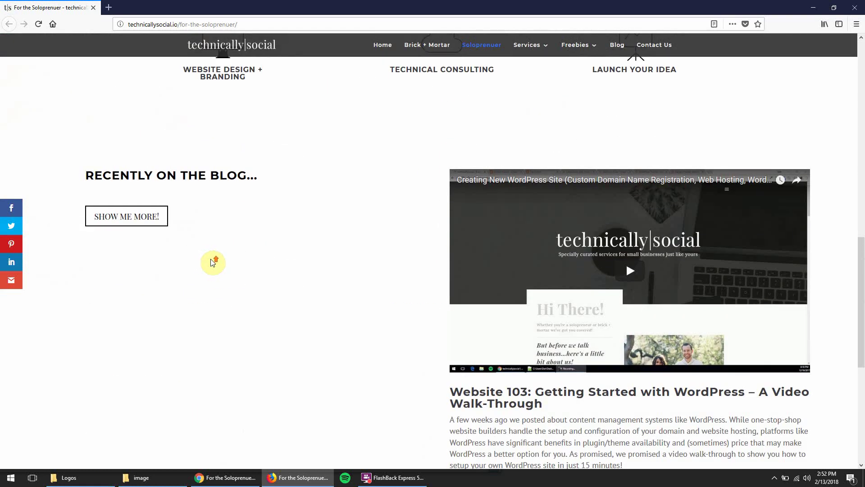
{"action": "scroll", "coordinate": [212, 261], "scroll_direction": "up", "scroll_amount": 10}
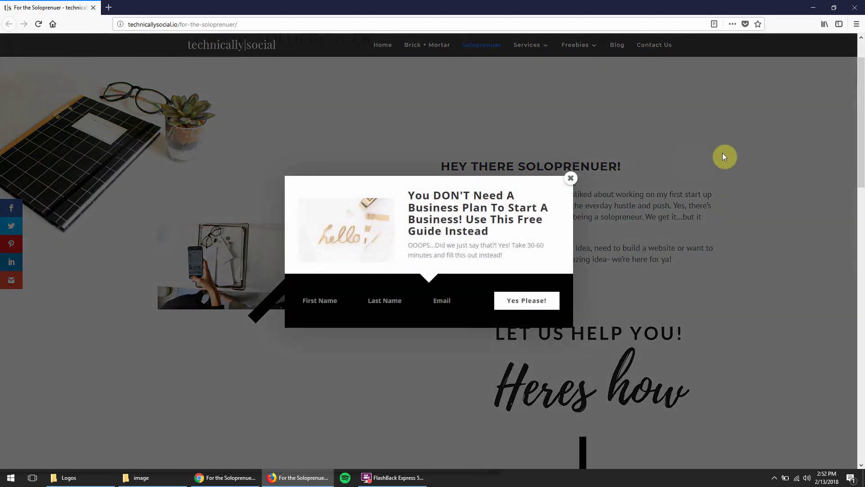
{"action": "left_click", "coordinate": [573, 180]}
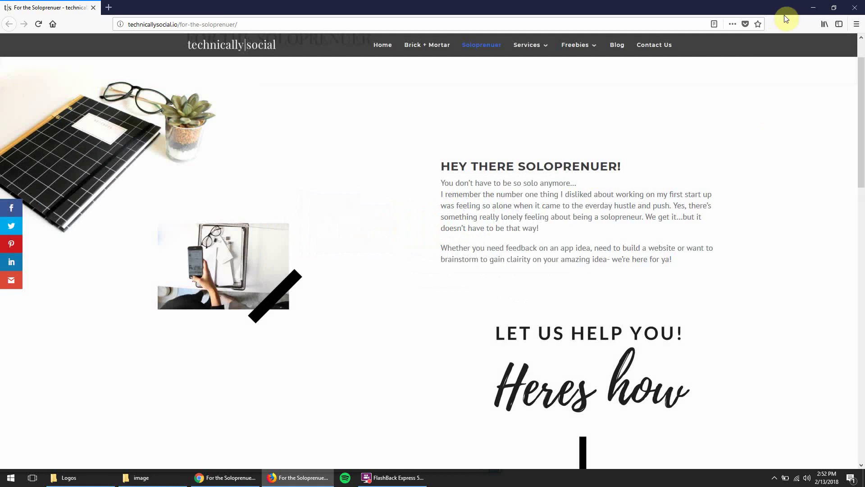
{"action": "left_click", "coordinate": [813, 7]}
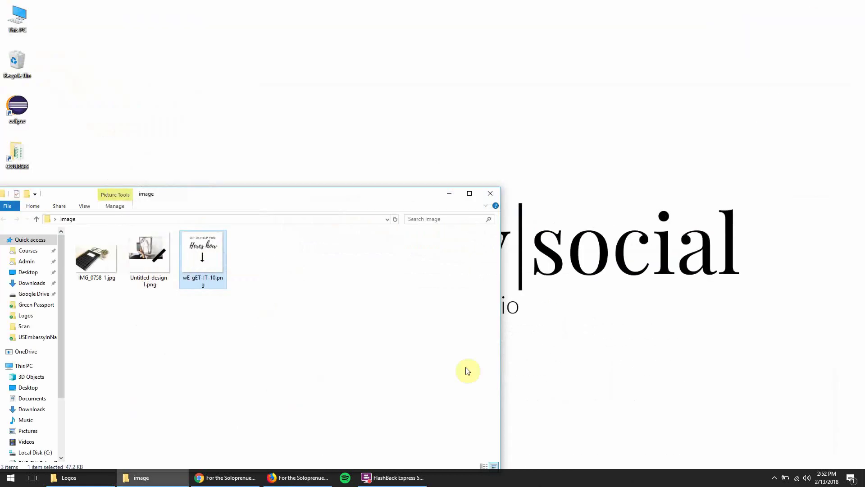
Step: Minimize the image folder, switch to Chrome, and return both PageSpeed Insights and GTmetrix to their empty start pages
{"action": "left_click", "coordinate": [450, 195]}
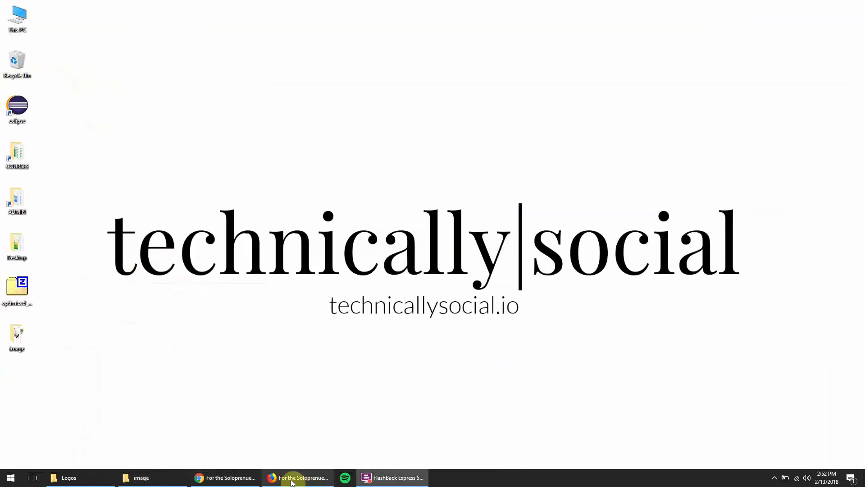
{"action": "left_click", "coordinate": [223, 477]}
{"action": "left_click", "coordinate": [32, 4]}
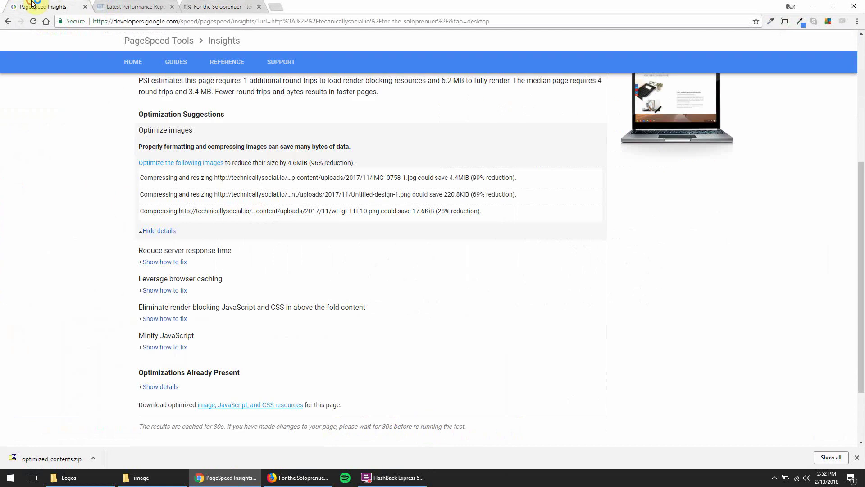
{"action": "scroll", "coordinate": [64, 75], "scroll_direction": "up", "scroll_amount": 6}
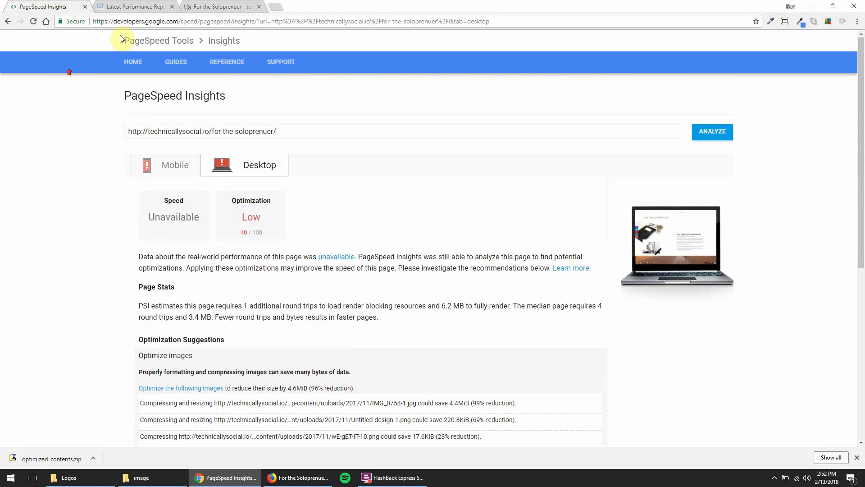
{"action": "left_click", "coordinate": [157, 95]}
{"action": "left_click", "coordinate": [135, 6]}
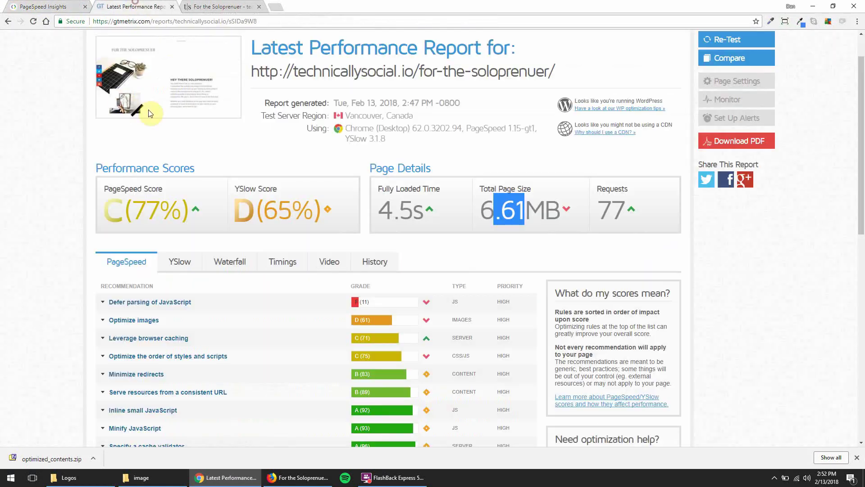
{"action": "scroll", "coordinate": [119, 90], "scroll_direction": "up", "scroll_amount": 2}
{"action": "left_click", "coordinate": [111, 51]}
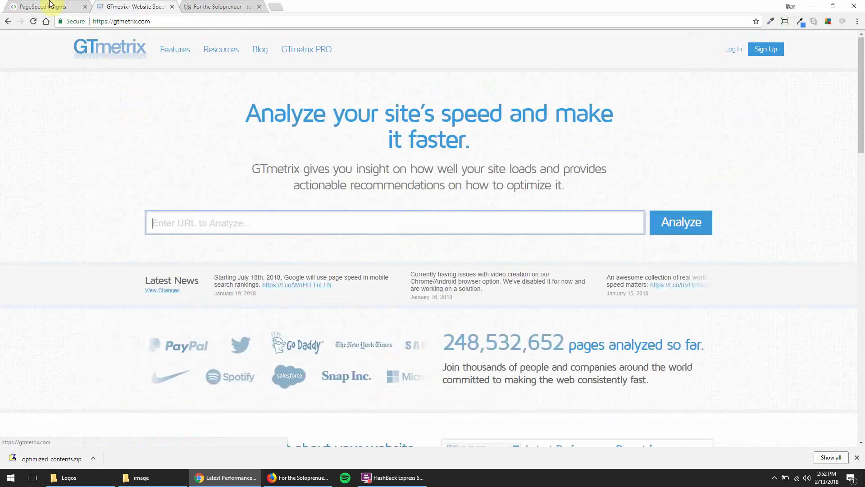
{"action": "left_click", "coordinate": [53, 7]}
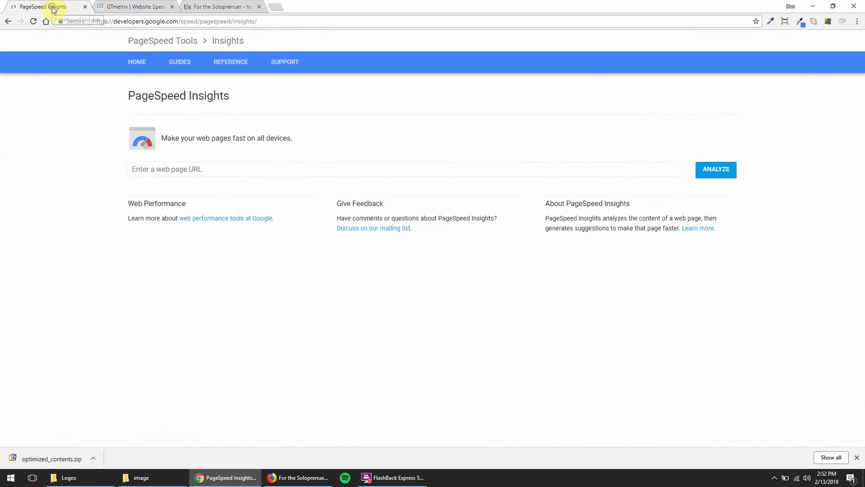
Step: Switch to Firefox and copy the address of the For the Soloprenuer page
{"action": "left_click", "coordinate": [207, 3]}
{"action": "left_click", "coordinate": [297, 477]}
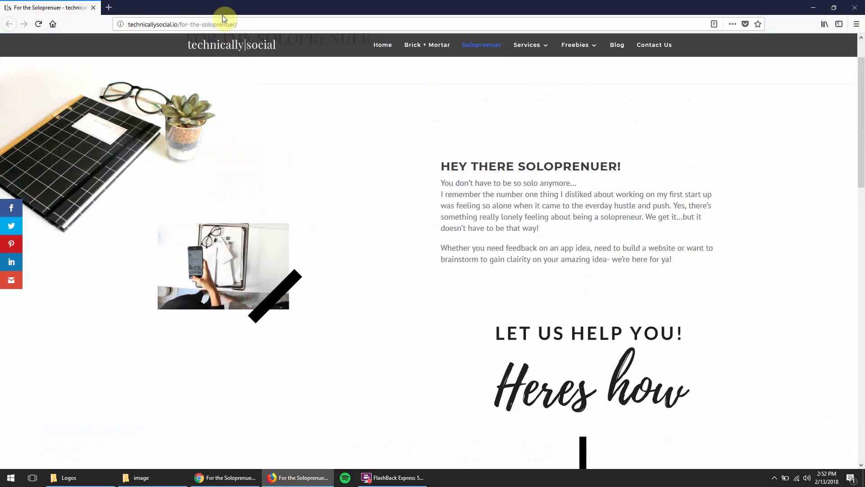
{"action": "left_click", "coordinate": [223, 20]}
{"action": "key", "text": "ctrl+c"}
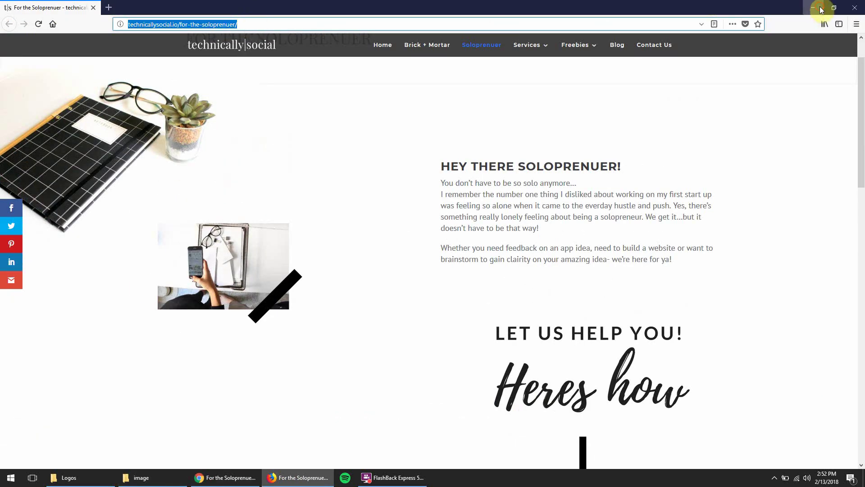
{"action": "left_click", "coordinate": [820, 8]}
{"action": "left_click", "coordinate": [56, 7]}
{"action": "left_click", "coordinate": [203, 173]}
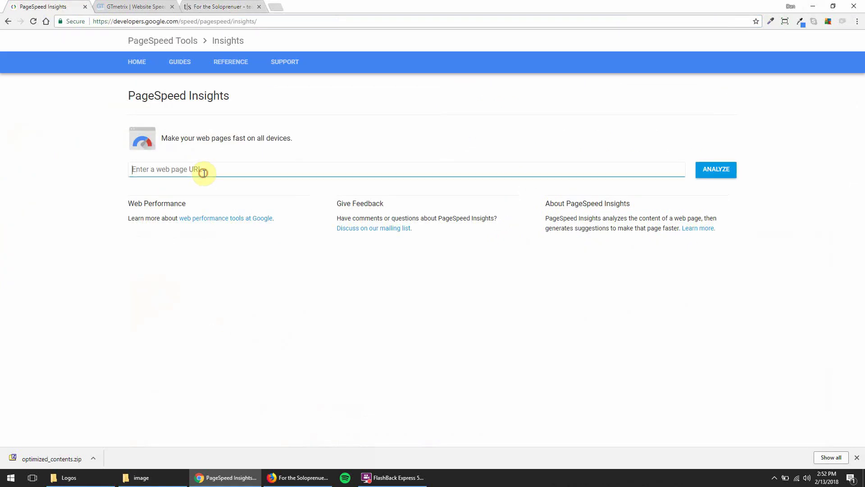
{"action": "key", "text": "ctrl+v"}
{"action": "left_click", "coordinate": [714, 170]}
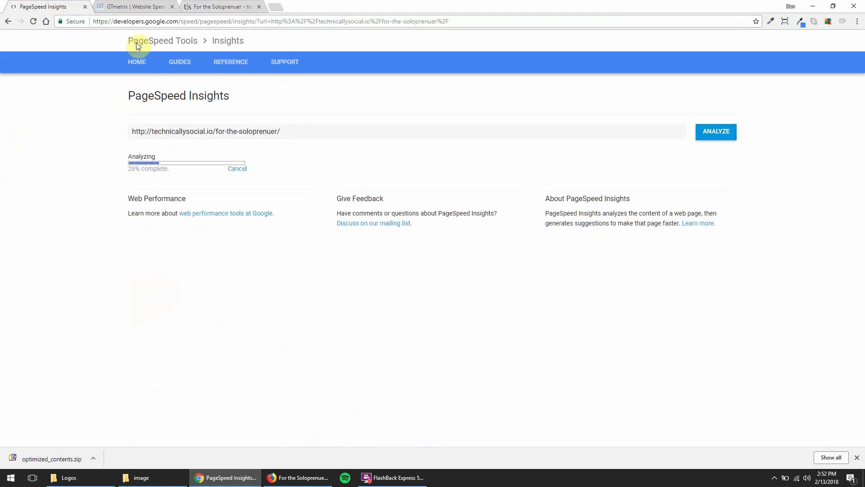
{"action": "left_click", "coordinate": [141, 6]}
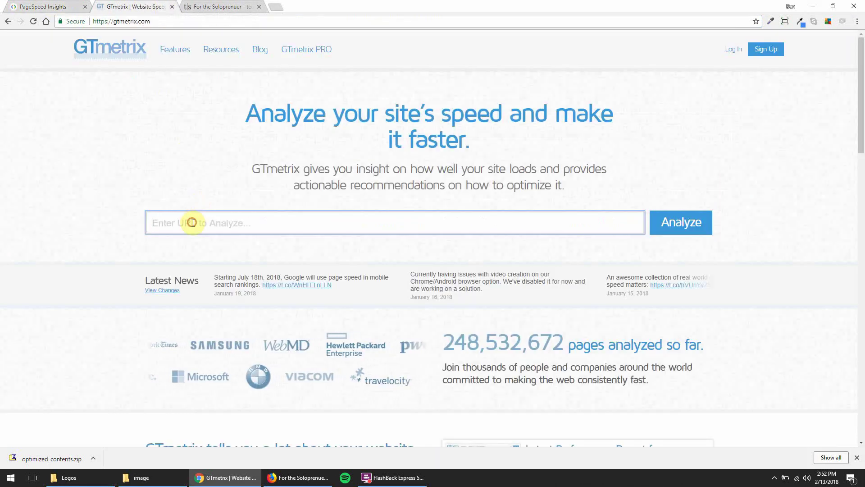
{"action": "left_click", "coordinate": [193, 223]}
{"action": "key", "text": "ctrl+v"}
{"action": "left_click", "coordinate": [681, 222]}
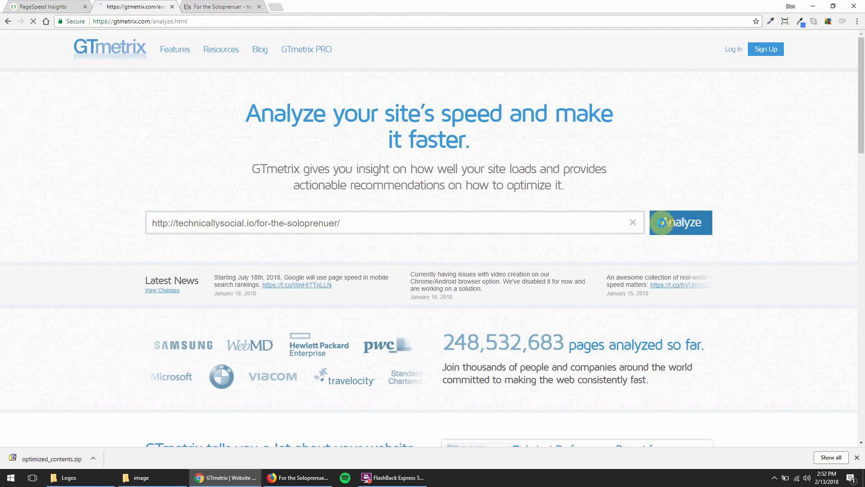
Step: Review the PageSpeed Insights mobile report and expand the details of its Optimize images suggestion
{"action": "left_click", "coordinate": [43, 6]}
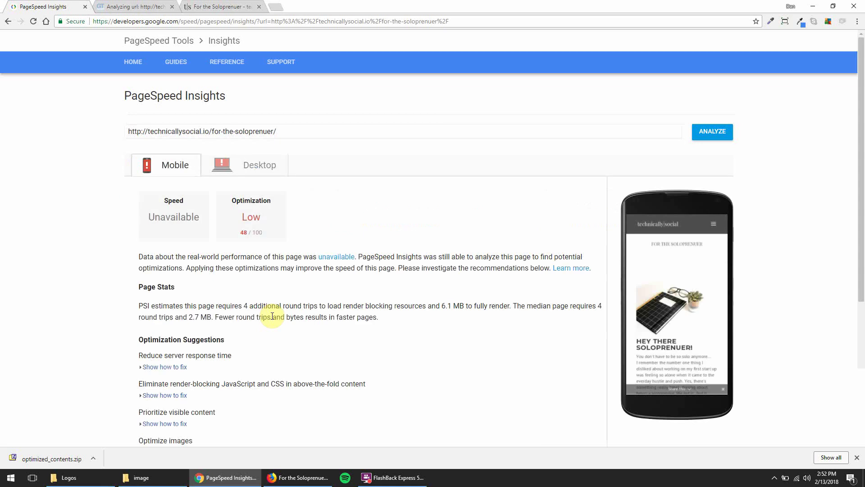
{"action": "scroll", "coordinate": [279, 301], "scroll_direction": "down", "scroll_amount": 3}
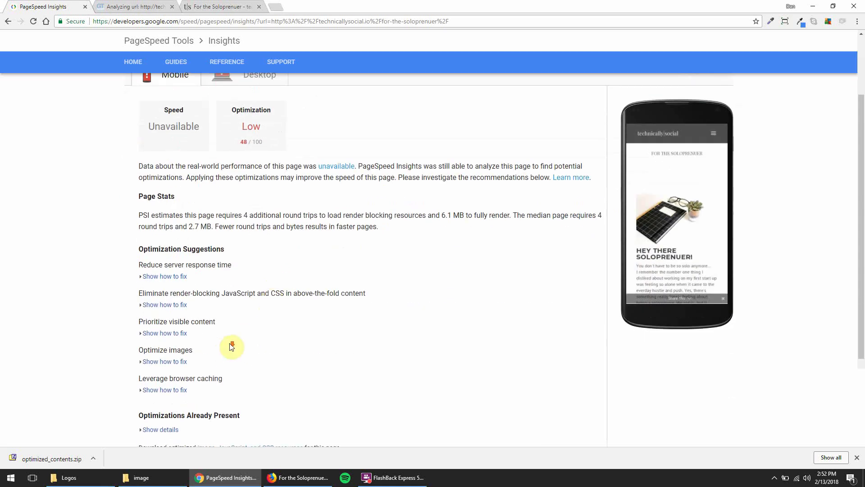
{"action": "left_click", "coordinate": [170, 318]}
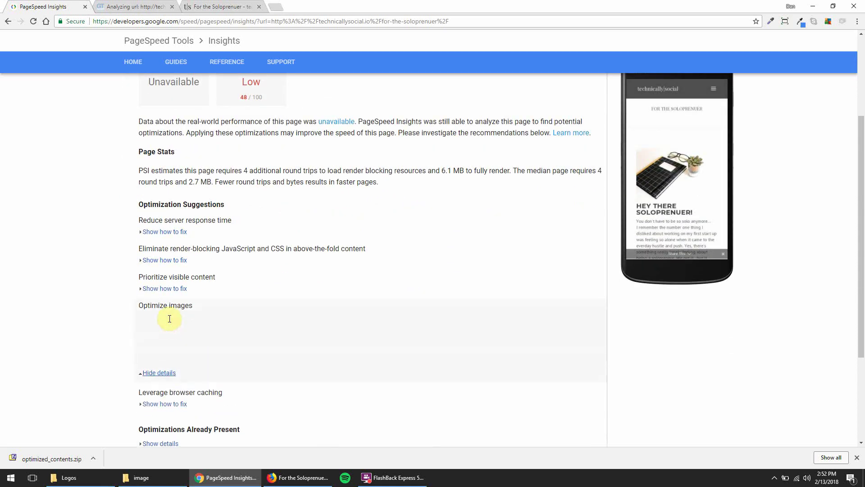
Step: Review the new GTmetrix report, expanding and collapsing its Optimize images recommendation
{"action": "left_click", "coordinate": [137, 5]}
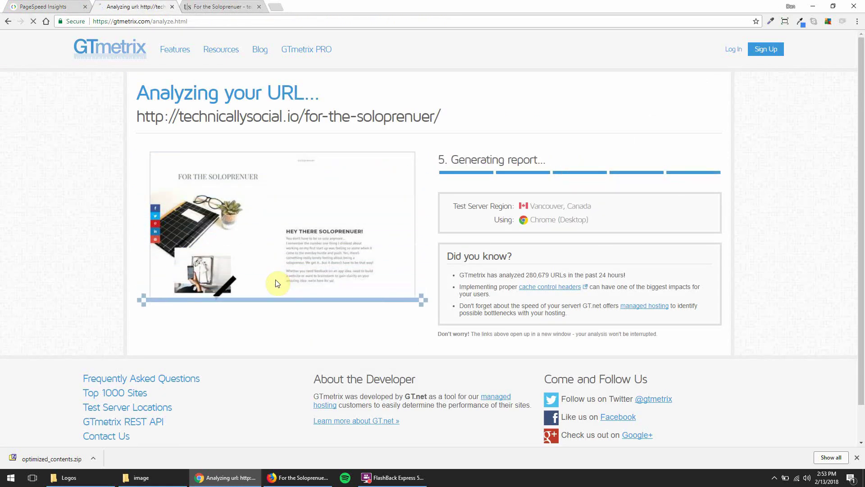
{"action": "scroll", "coordinate": [258, 280], "scroll_direction": "down", "scroll_amount": 1}
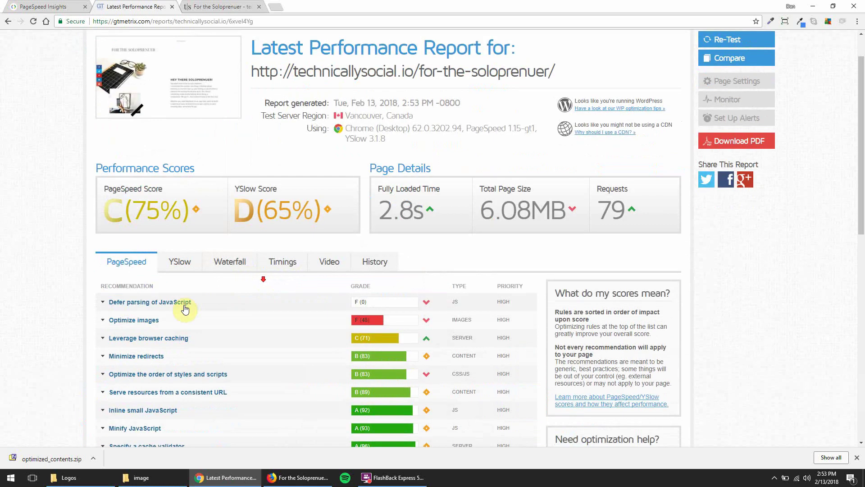
{"action": "left_click", "coordinate": [115, 322]}
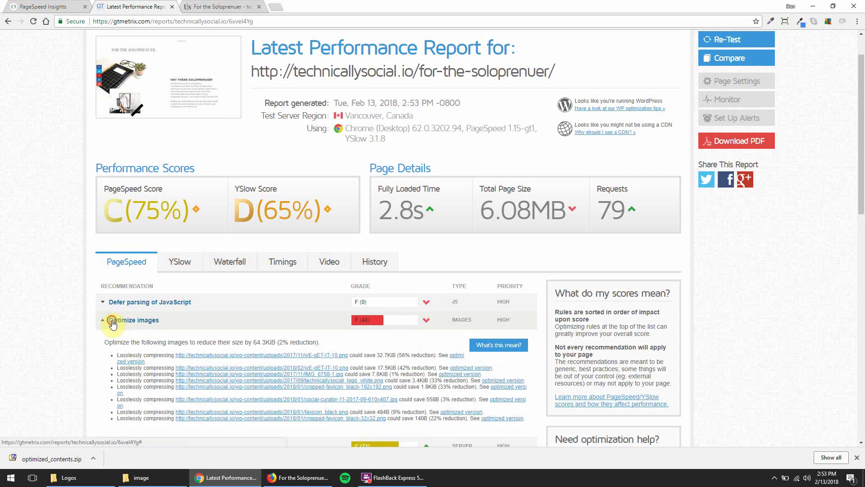
{"action": "left_click", "coordinate": [112, 323]}
Step: Return to the For the Soloprenuer page in the visual builder and purge the SG Cache
{"action": "left_click", "coordinate": [60, 7]}
{"action": "left_click", "coordinate": [221, 8]}
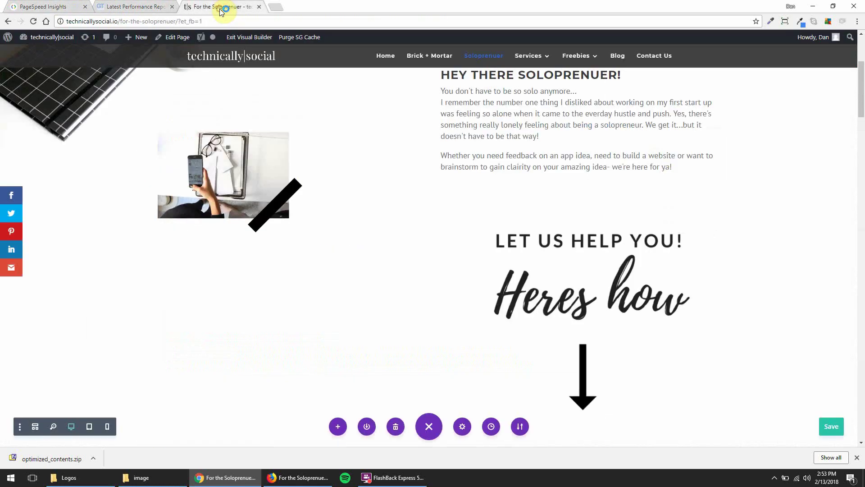
{"action": "left_click", "coordinate": [301, 39]}
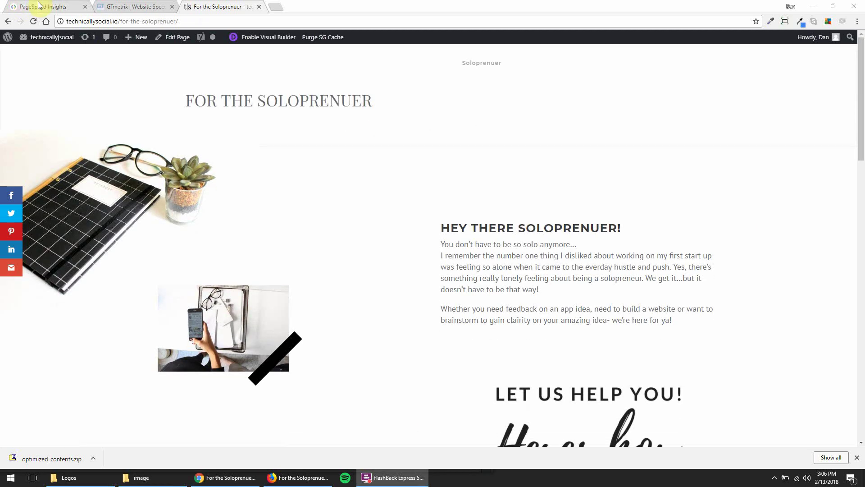
Step: Copy the For the Soloprenuer page's address in Chrome and analyze it again in PageSpeed Insights
{"action": "left_click", "coordinate": [154, 22]}
{"action": "key", "text": "ctrl+c"}
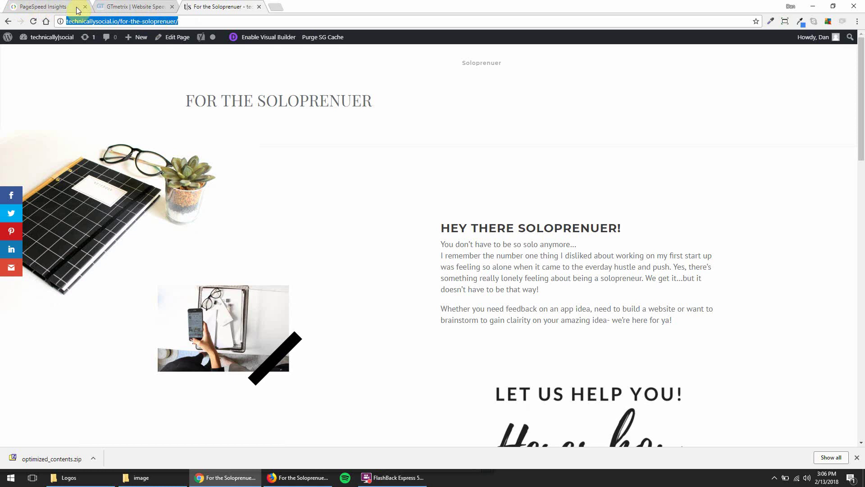
{"action": "left_click", "coordinate": [43, 7]}
{"action": "left_click", "coordinate": [208, 175]}
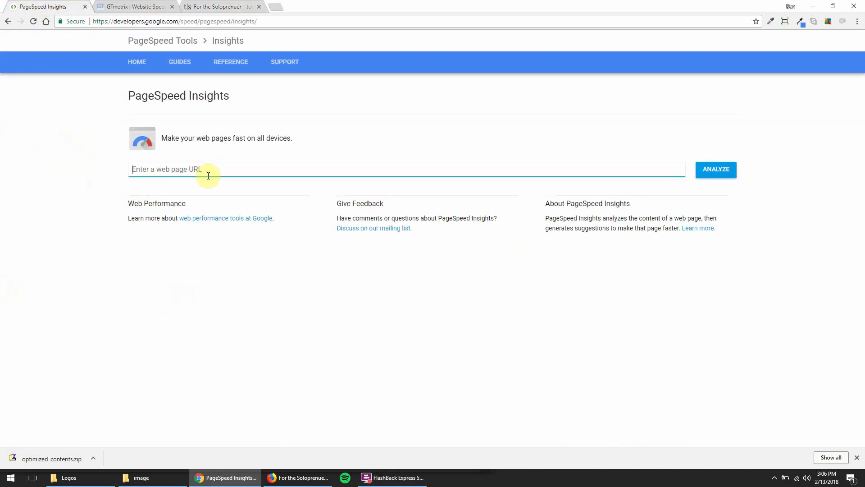
{"action": "key", "text": "ctrl+v"}
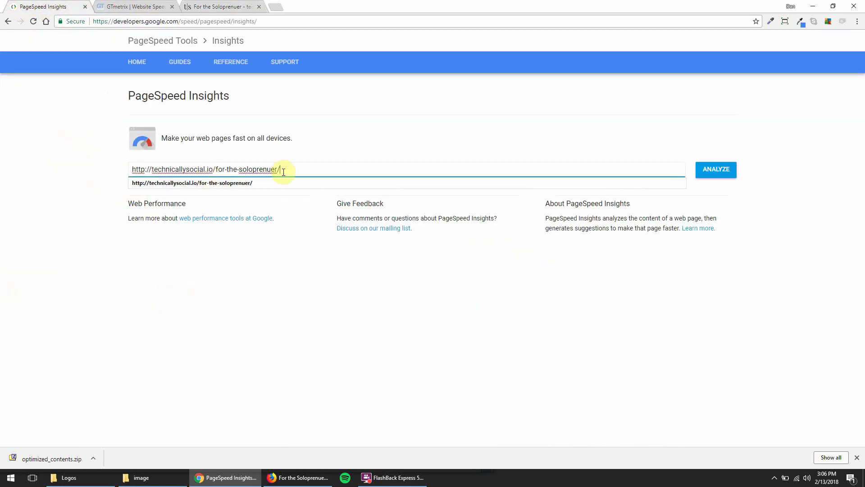
{"action": "left_click", "coordinate": [723, 175]}
Step: Run a fresh GTmetrix analysis of the copied For the Soloprenuer address
{"action": "left_click", "coordinate": [158, 9]}
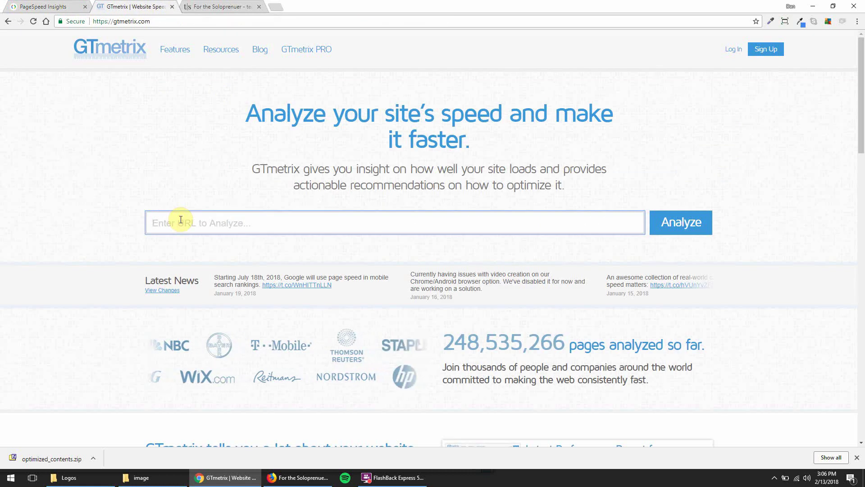
{"action": "key", "text": "ctrl+v"}
{"action": "left_click", "coordinate": [678, 223]}
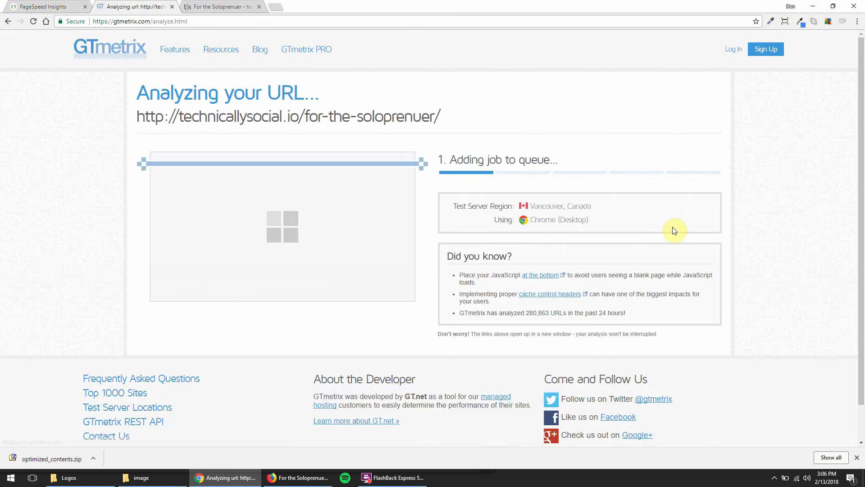
Step: Check the optimization score, page stats and remaining suggestions in the PageSpeed Insights mobile results
{"action": "left_click", "coordinate": [52, 6]}
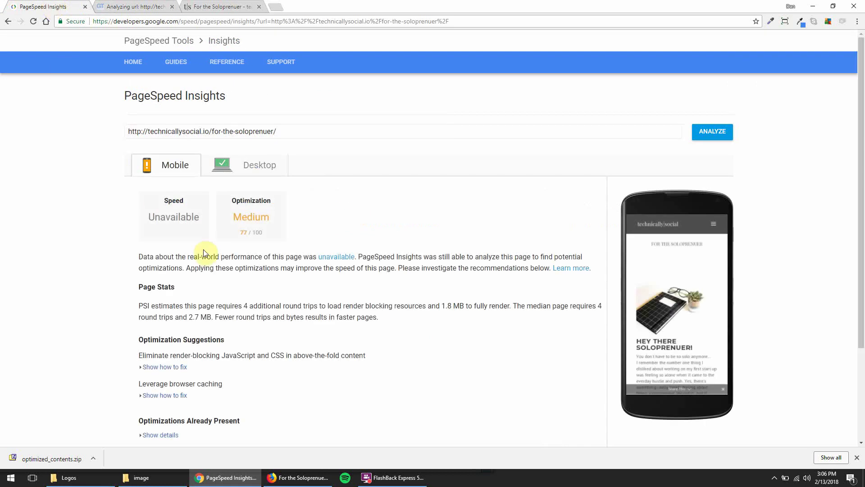
{"action": "scroll", "coordinate": [194, 284], "scroll_direction": "down", "scroll_amount": 1}
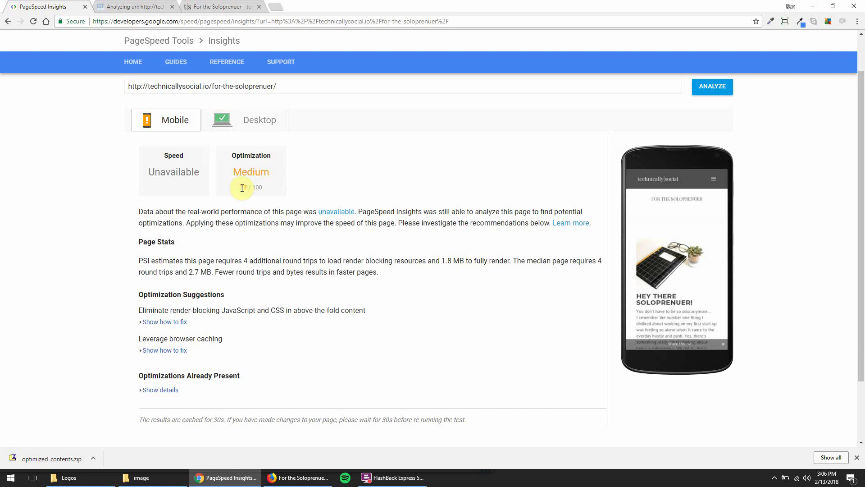
{"action": "left_click", "coordinate": [277, 188]}
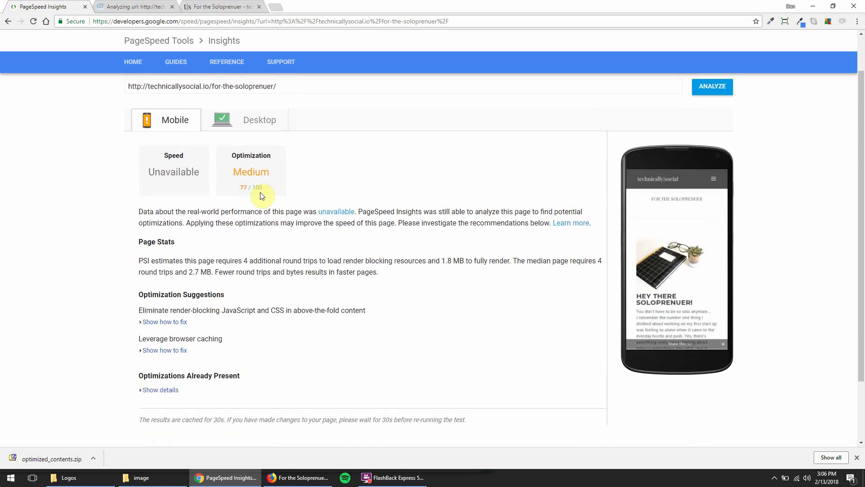
Step: Examine the PageSpeed Insights desktop results, including the potential saving listed for wE-gET-IT-10.png under Optimize images, and collapse those details
{"action": "left_click", "coordinate": [247, 128]}
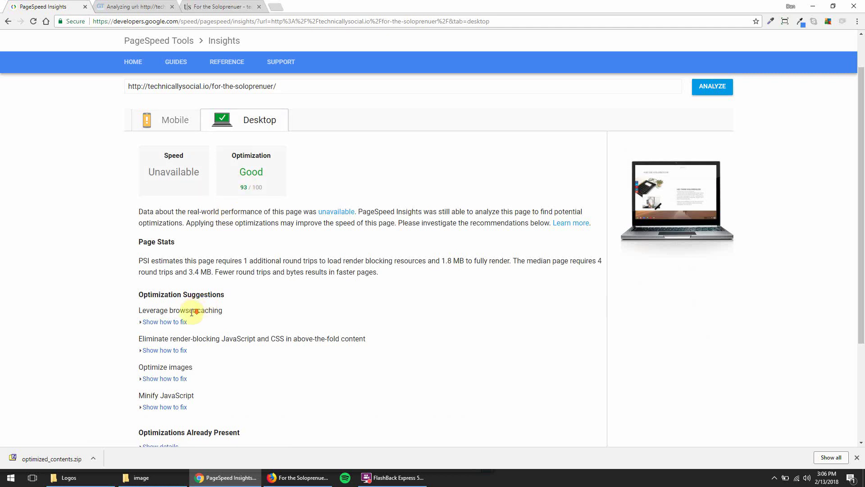
{"action": "scroll", "coordinate": [161, 350], "scroll_direction": "down", "scroll_amount": 1}
{"action": "left_click", "coordinate": [167, 333]}
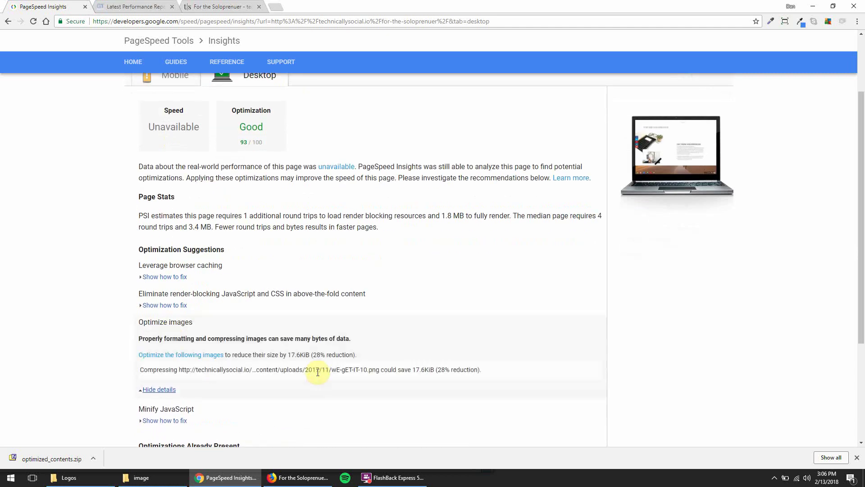
{"action": "left_click_drag", "start_coordinate": [411, 369], "coordinate": [443, 370]}
{"action": "left_click", "coordinate": [444, 370]}
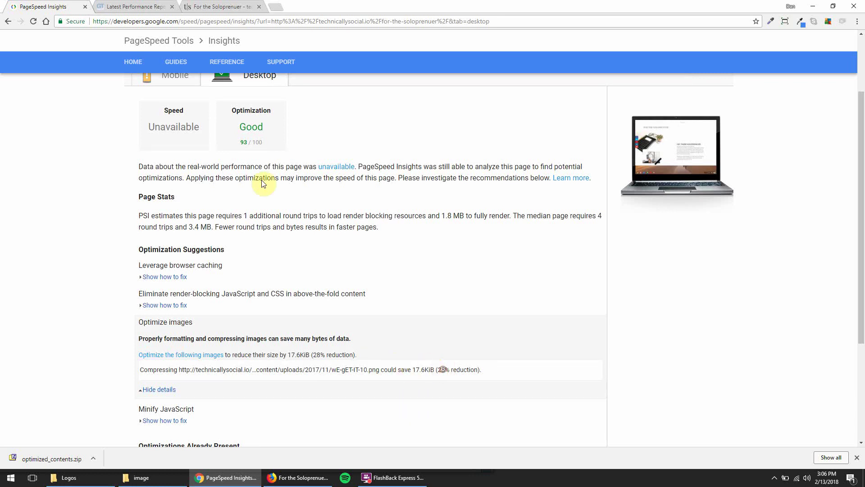
{"action": "scroll", "coordinate": [183, 163], "scroll_direction": "up", "scroll_amount": 1}
{"action": "scroll", "coordinate": [183, 163], "scroll_direction": "up", "scroll_amount": 1}
{"action": "scroll", "coordinate": [253, 388], "scroll_direction": "down", "scroll_amount": 2}
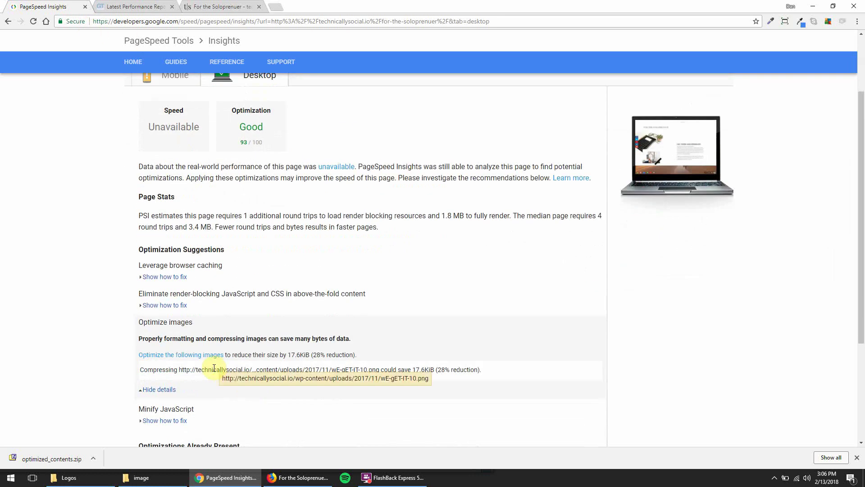
{"action": "left_click", "coordinate": [158, 391]}
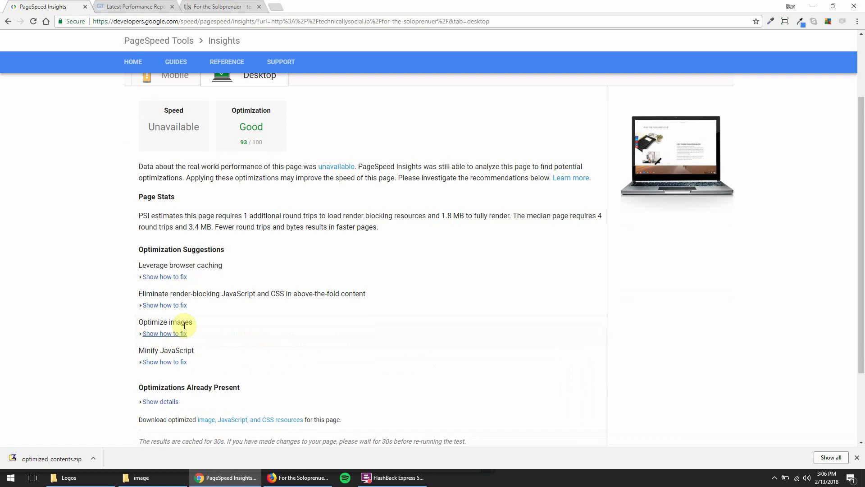
Step: Recheck the mobile results in PageSpeed Insights and open the latest GTmetrix report to review its scores and page details
{"action": "scroll", "coordinate": [184, 324], "scroll_direction": "up", "scroll_amount": 1}
{"action": "left_click", "coordinate": [165, 129]}
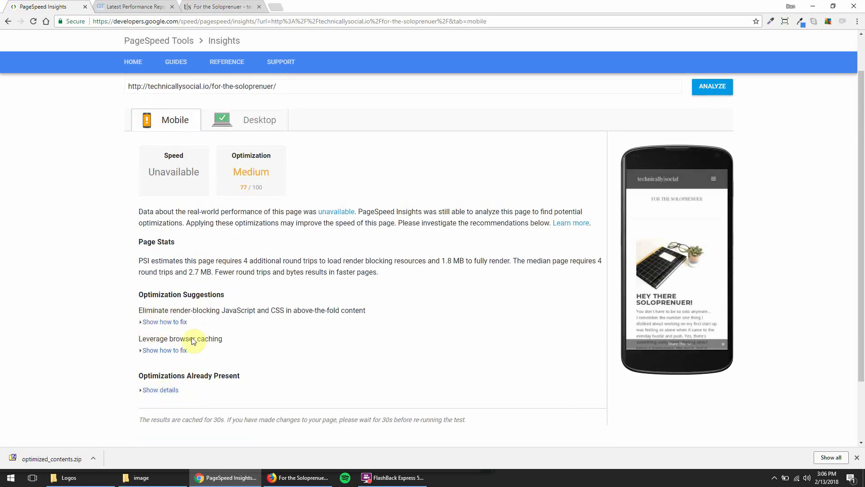
{"action": "left_click", "coordinate": [124, 10]}
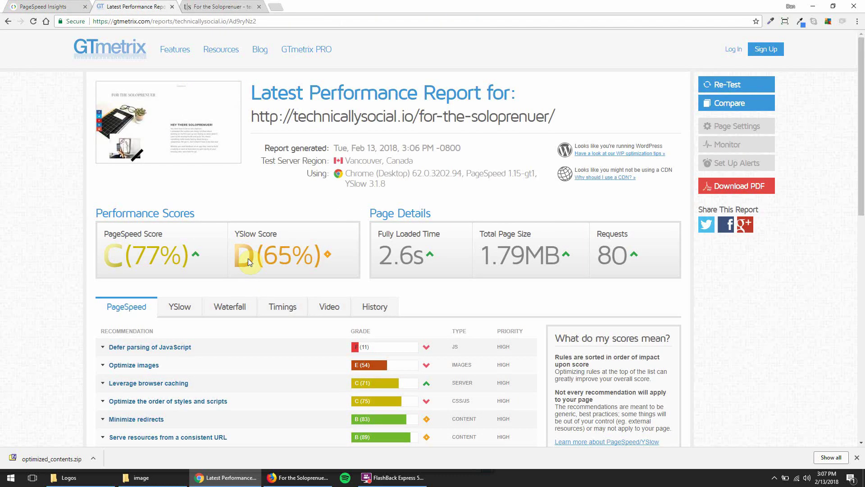
Step: Review the performance scores and highlight the total page size figure in the GTmetrix report's page details
{"action": "mouse_move", "coordinate": [193, 256]}
{"action": "left_click_drag", "start_coordinate": [502, 255], "coordinate": [533, 259]}
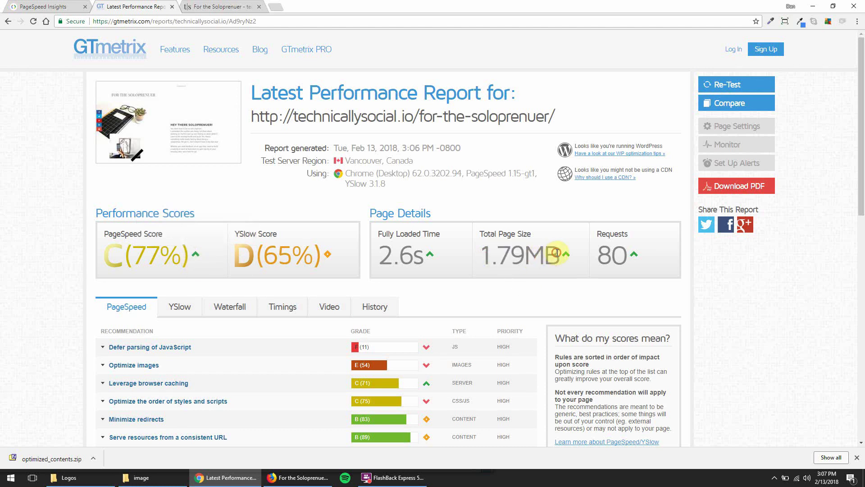
{"action": "left_click_drag", "start_coordinate": [554, 254], "coordinate": [500, 258]}
{"action": "left_click", "coordinate": [481, 251]}
{"action": "mouse_move", "coordinate": [567, 260]}
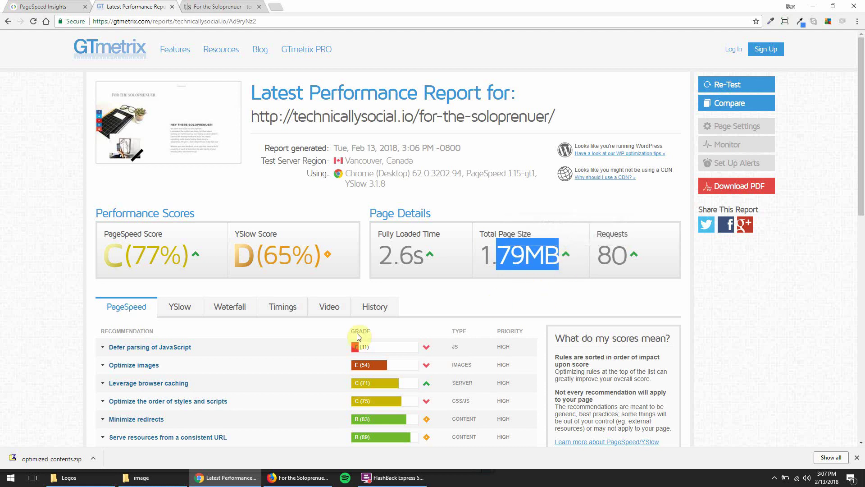
Step: Examine the image files listed under the Optimize images recommendation in the GTmetrix report and collapse those details
{"action": "left_click", "coordinate": [103, 367]}
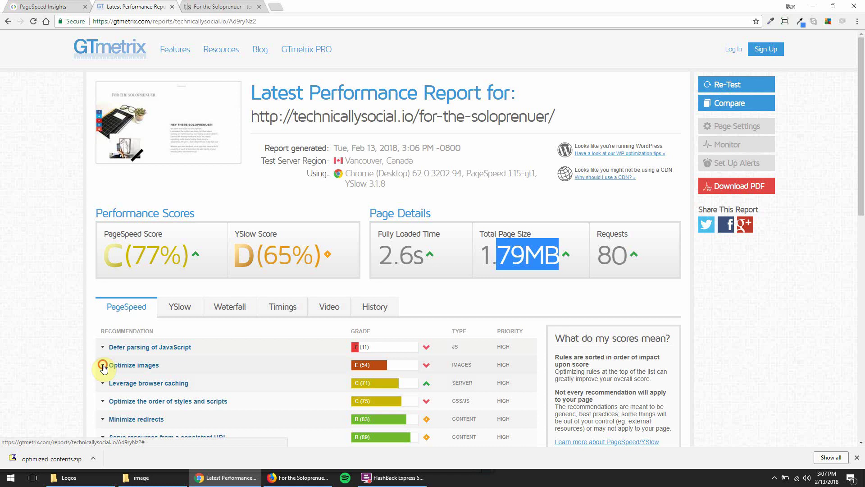
{"action": "scroll", "coordinate": [169, 357], "scroll_direction": "down", "scroll_amount": 1}
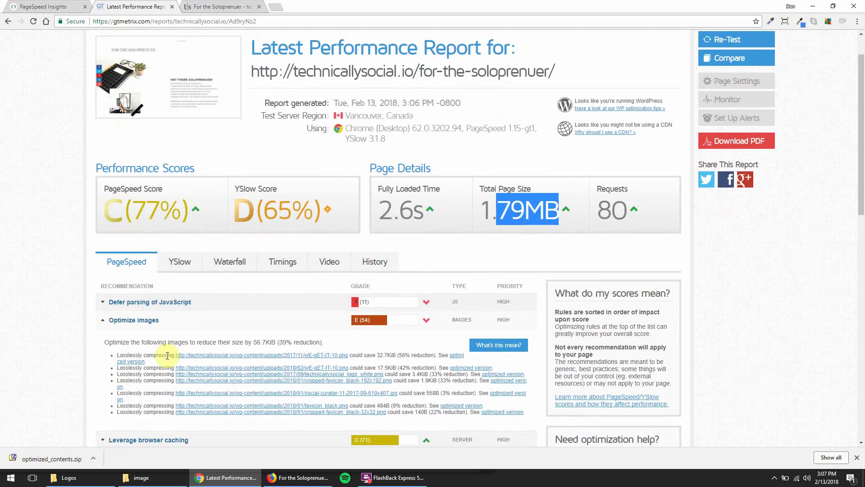
{"action": "left_click", "coordinate": [101, 321]}
{"action": "left_click", "coordinate": [102, 321]}
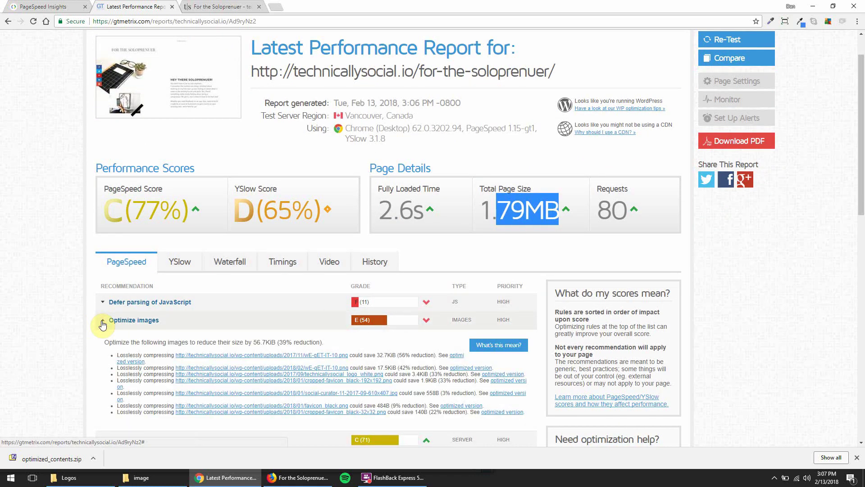
{"action": "left_click", "coordinate": [102, 323]}
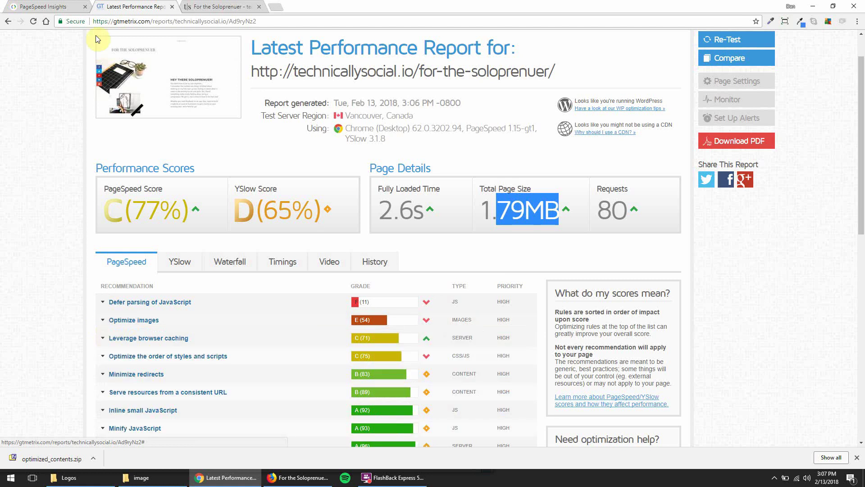